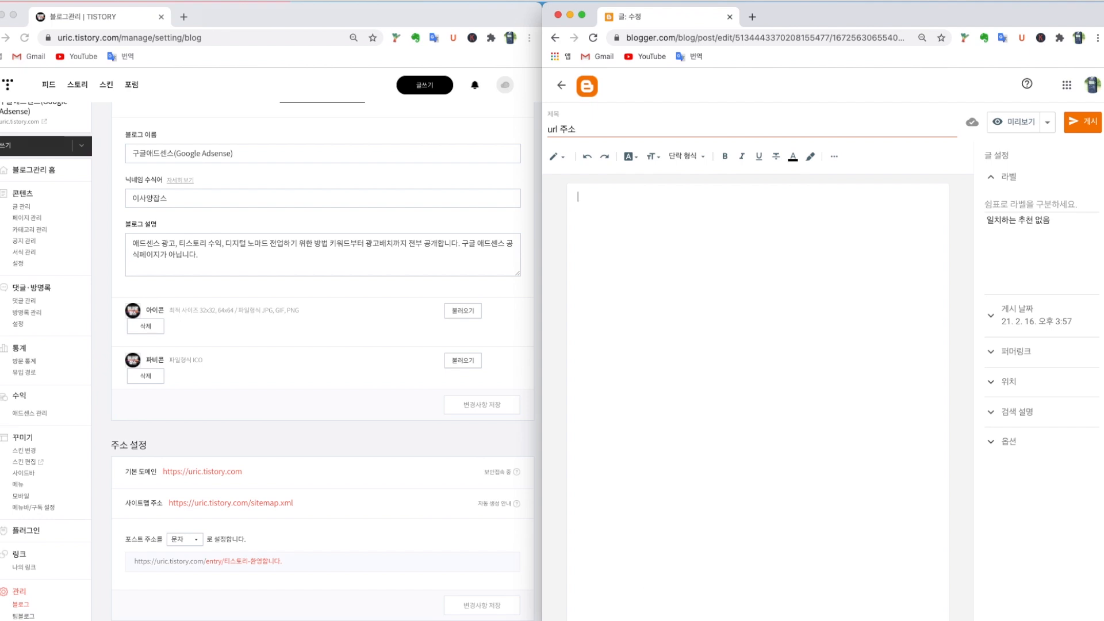
{"action": "left_click", "coordinate": [863, 328]}
{"action": "left_click", "coordinate": [651, 131]}
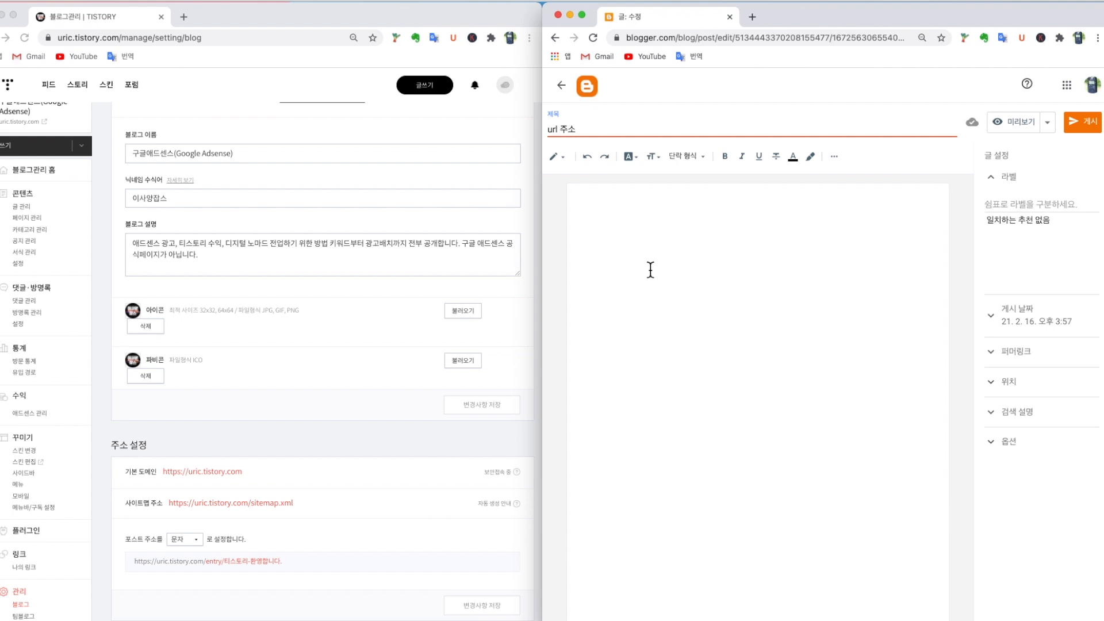
{"action": "left_click", "coordinate": [669, 218]}
{"action": "left_click", "coordinate": [592, 131]}
Check the post's search description setting and expand its permalink settings
{"action": "left_click", "coordinate": [1017, 412]}
{"action": "left_click", "coordinate": [1023, 339]}
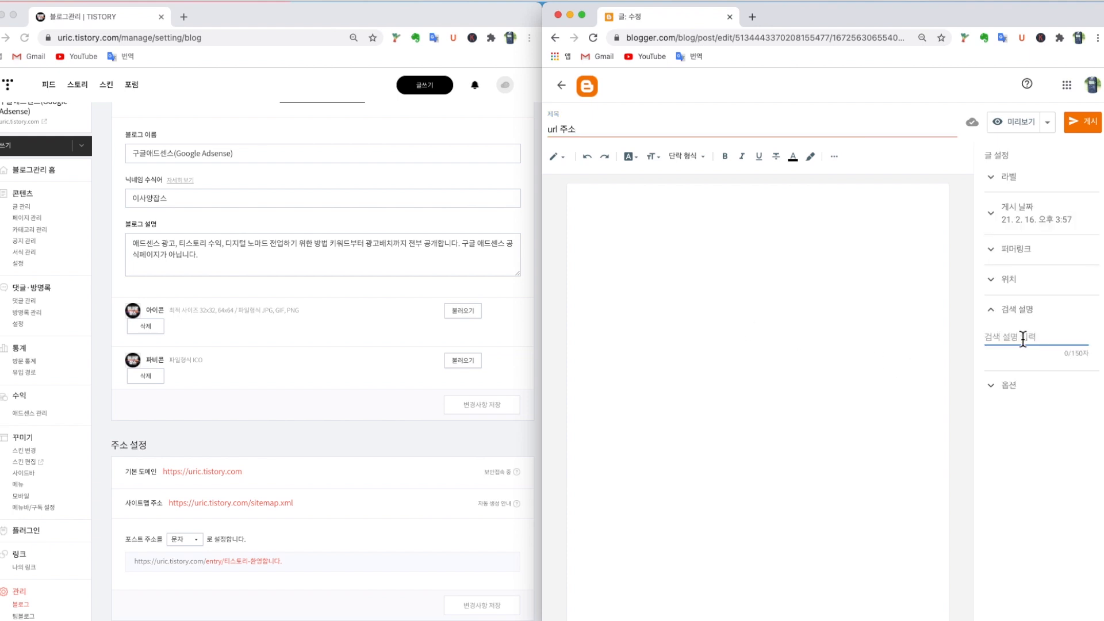
{"action": "left_click_drag", "start_coordinate": [991, 340], "coordinate": [1064, 332]}
{"action": "left_click", "coordinate": [1007, 266]}
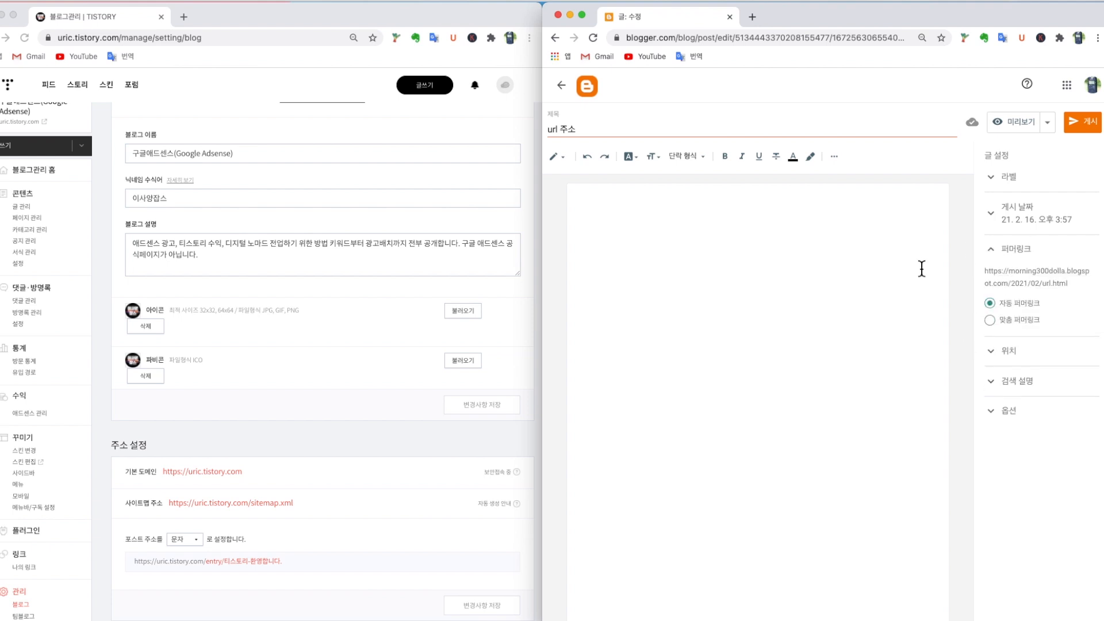
Write "이사양잡스 구독자 님들 감사합니다." as the opening line of the post body, followed by a blank line
{"action": "left_click", "coordinate": [763, 310]}
{"action": "type", "text": "이사양잡스 구독자 님들 감사합니다."}
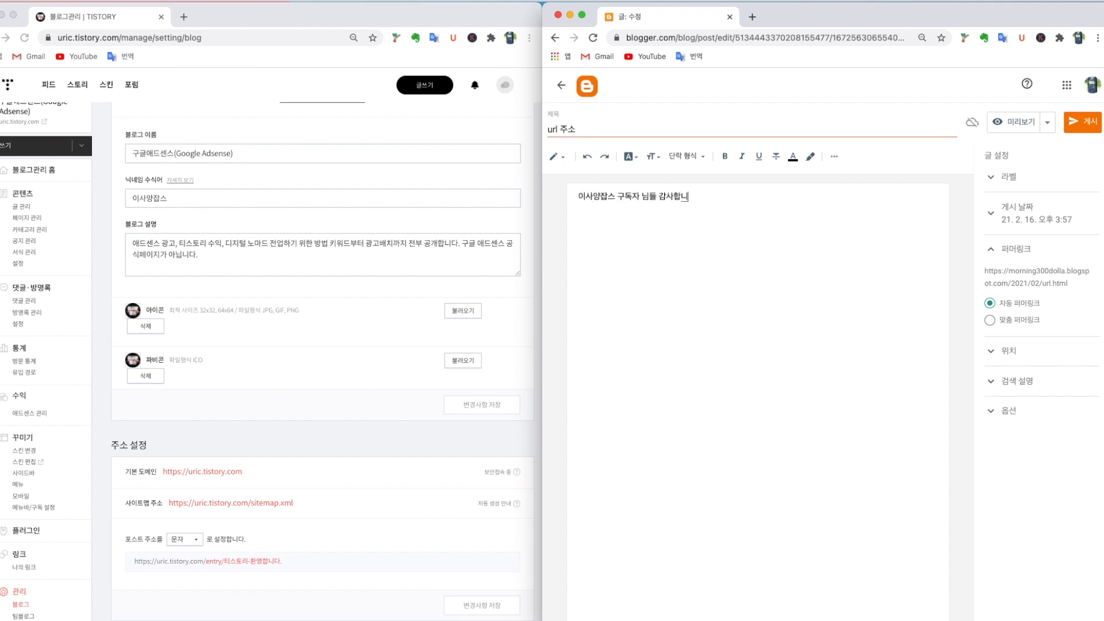
{"action": "key", "text": "Return"}
{"action": "key", "text": "Return"}
Add the sentence "후원버튼을 열수 있다고 하시는데 저는 아무리 찾아봐도 모르겠네요" to the post body, followed by a blank line
{"action": "type", "text": "횽원버튼을 였수 있다고 하시"}
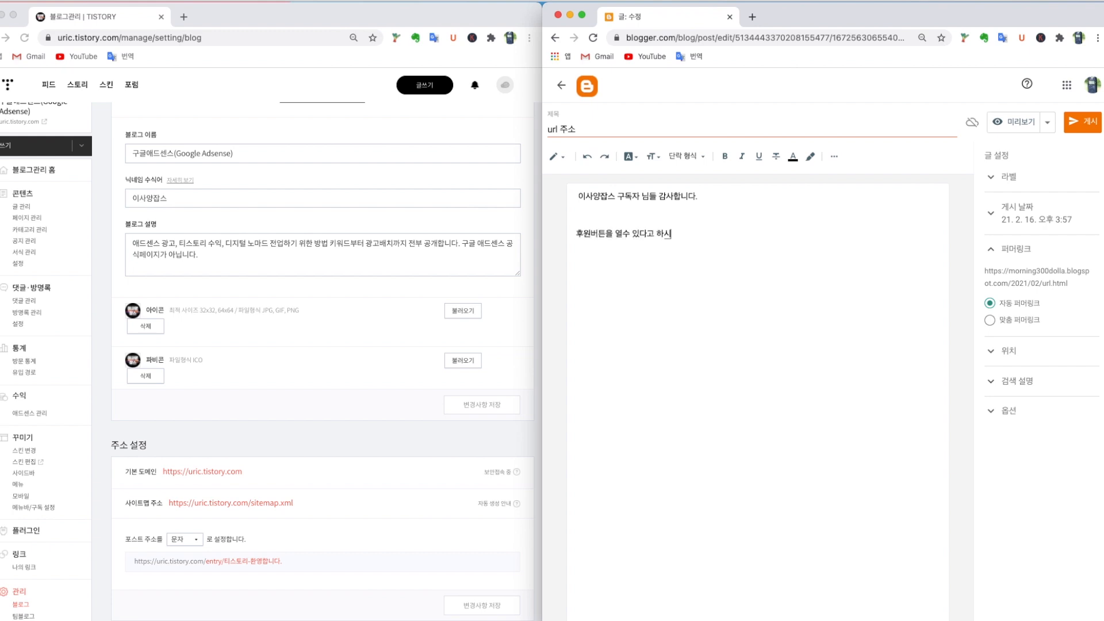
{"action": "type", "text": "는데 ㅈㅓ는 아무리 찾아봐도 ㅁㅗ르겠네요"}
{"action": "key", "text": "Return"}
{"action": "key", "text": "Return"}
Add the question "실시간 방송 외에 후원 버튼을 만드는 법이 있나요?" to the post body, followed by blank lines
{"action": "type", "text": "실시"}
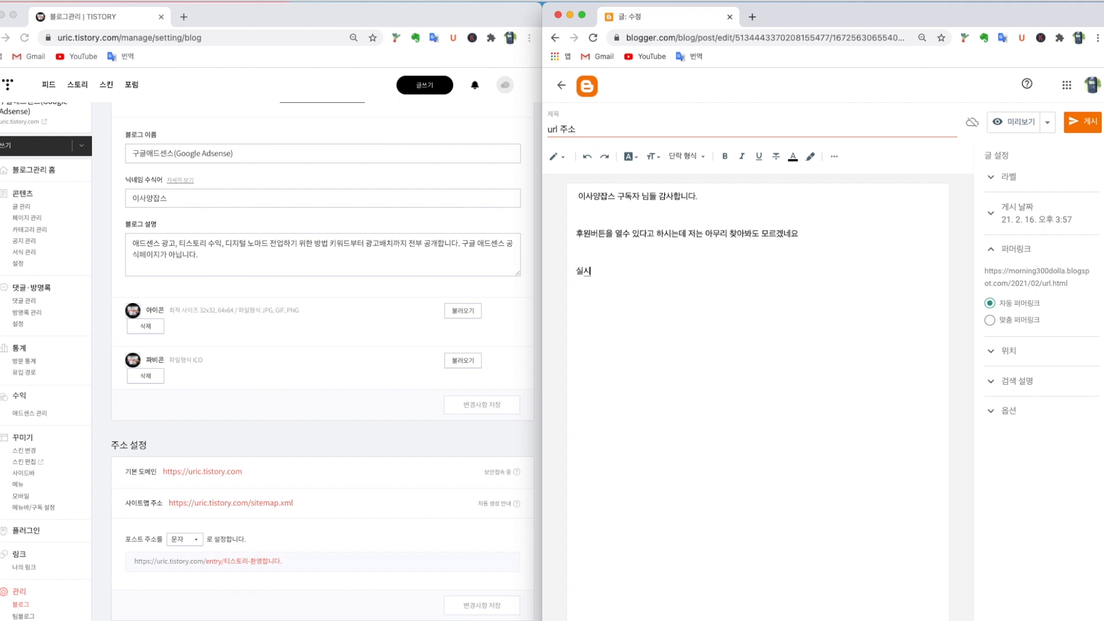
{"action": "type", "text": "간 ㅂㅏㅇ송 외에 후원 버"}
{"action": "type", "text": "튼을 만든"}
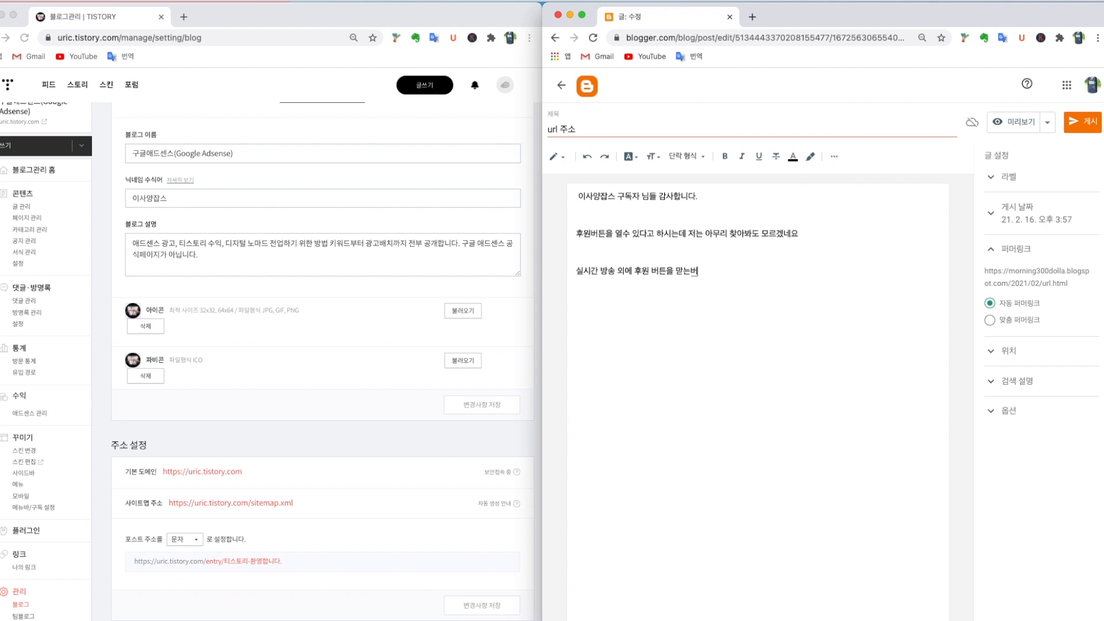
{"action": "type", "text": "ㅡㄴ 법이 있나요?"}
{"action": "key", "text": "Return"}
{"action": "key", "text": "Return"}
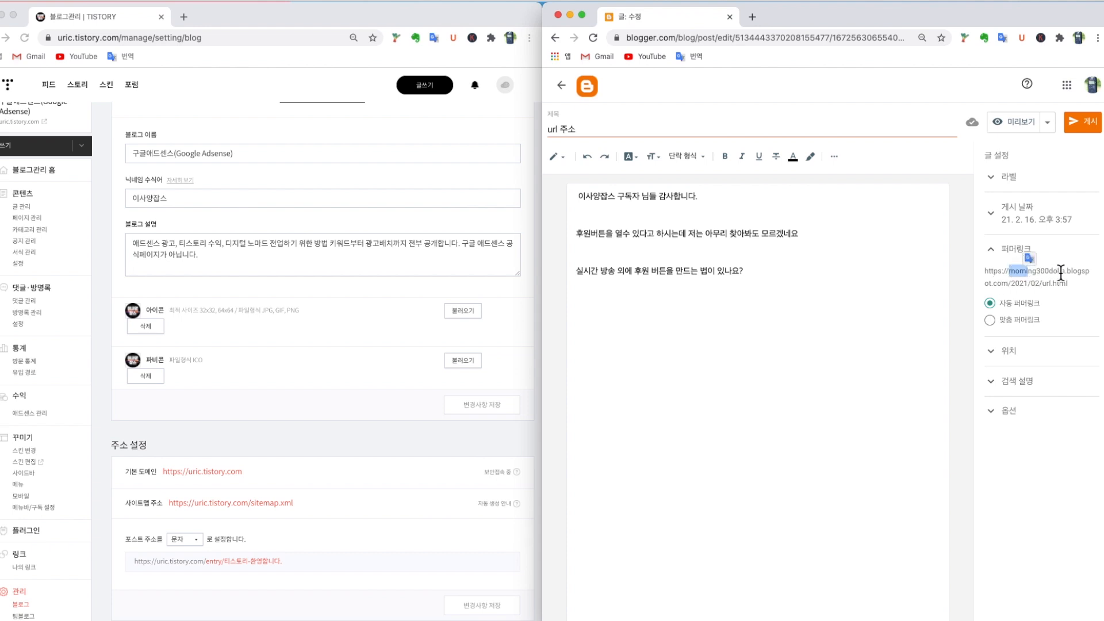
Examine the domain and date parts of the post's automatic permalink
{"action": "left_click_drag", "start_coordinate": [1065, 272], "coordinate": [1009, 280]}
{"action": "left_click", "coordinate": [1073, 276]}
{"action": "left_click", "coordinate": [1011, 286]}
{"action": "left_click_drag", "start_coordinate": [1013, 286], "coordinate": [1044, 286]}
{"action": "left_click", "coordinate": [1052, 284]}
{"action": "left_click", "coordinate": [828, 315]}
{"action": "triple_click", "coordinate": [988, 269]}
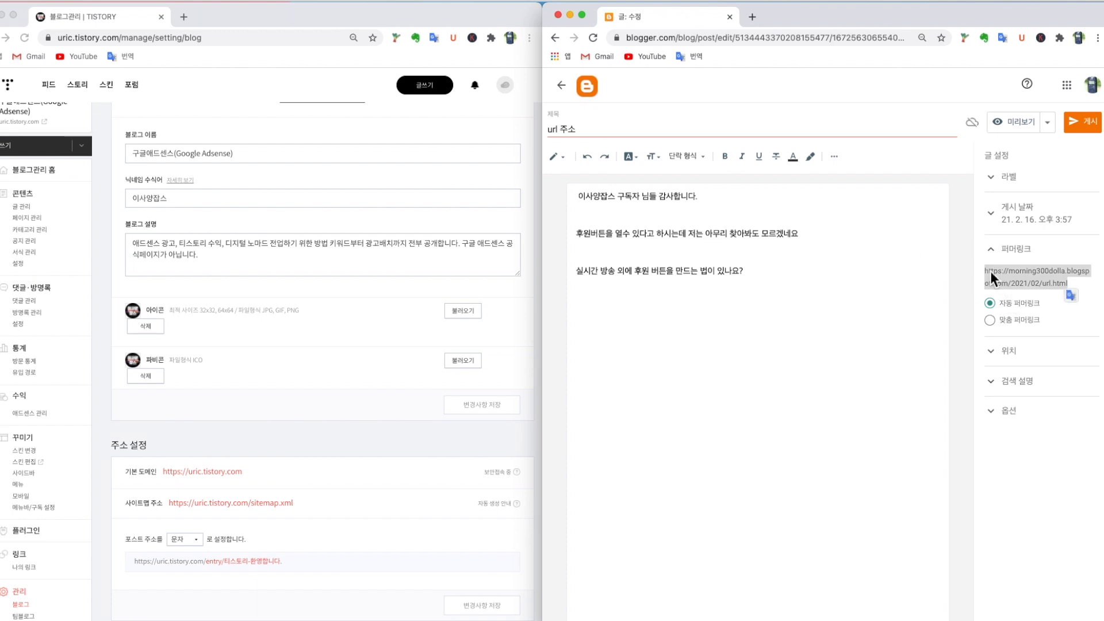
{"action": "left_click", "coordinate": [1081, 242]}
{"action": "left_click", "coordinate": [1025, 253]}
{"action": "left_click_drag", "start_coordinate": [985, 269], "coordinate": [1079, 282]}
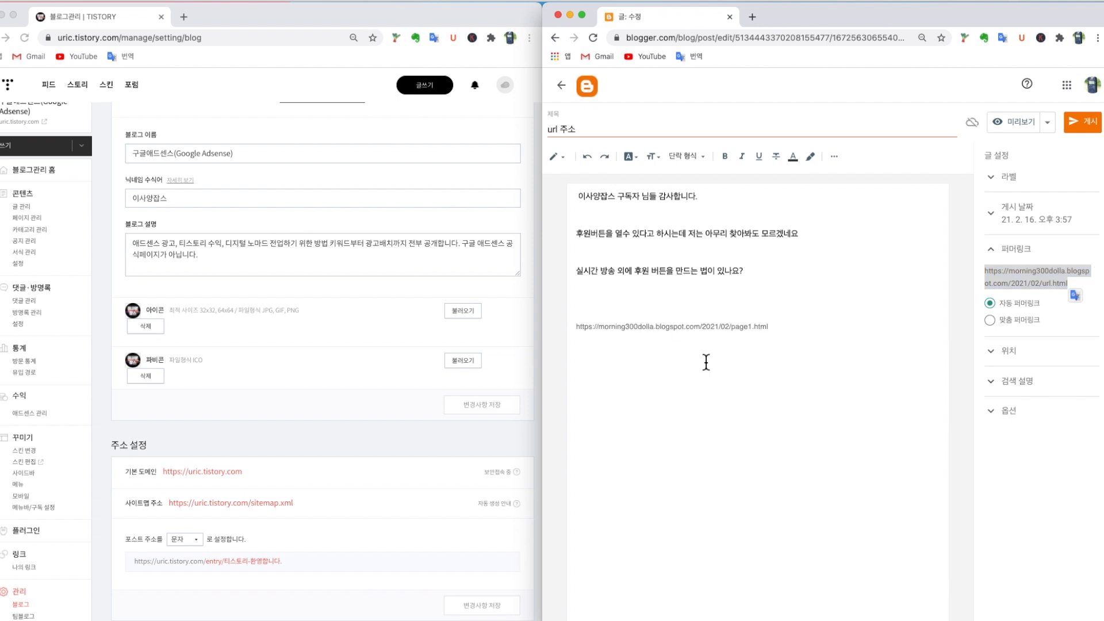
Highlight the example URL ending in page1.html in the post body to examine its structure
{"action": "left_click_drag", "start_coordinate": [782, 329], "coordinate": [520, 323]}
{"action": "left_click", "coordinate": [606, 333]}
{"action": "left_click", "coordinate": [729, 326]}
{"action": "left_click_drag", "start_coordinate": [754, 326], "coordinate": [561, 325]}
{"action": "left_click", "coordinate": [732, 328]}
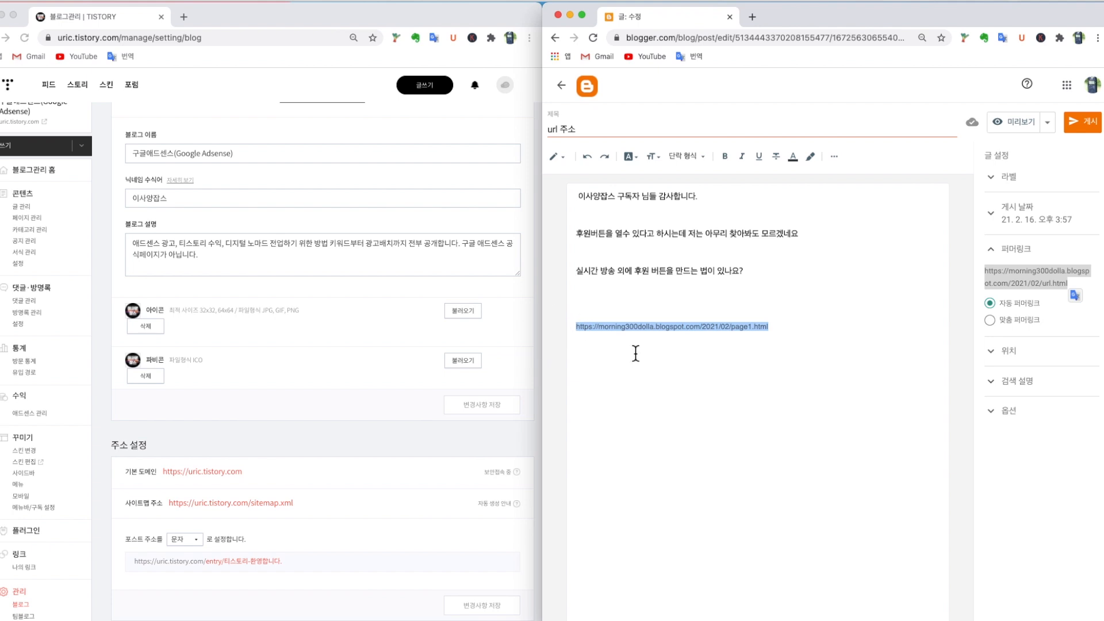
{"action": "left_click", "coordinate": [802, 337]}
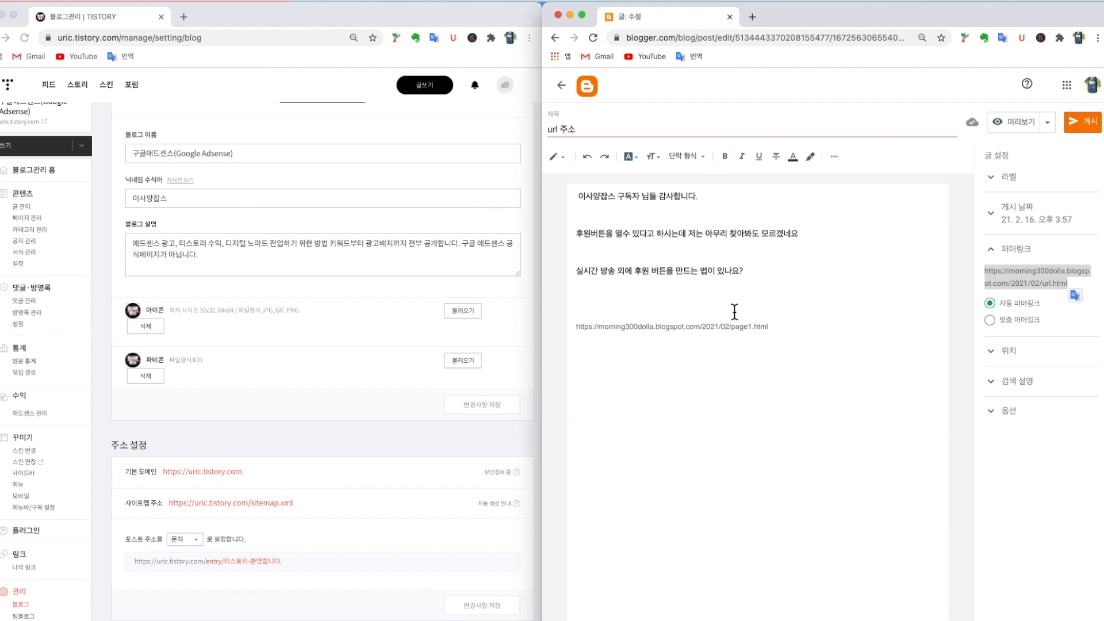
Change the post title to "유튜브 후원 버튼 설정 방법"
{"action": "left_click_drag", "start_coordinate": [584, 129], "coordinate": [547, 130]}
{"action": "type", "text": "유튜브 후"}
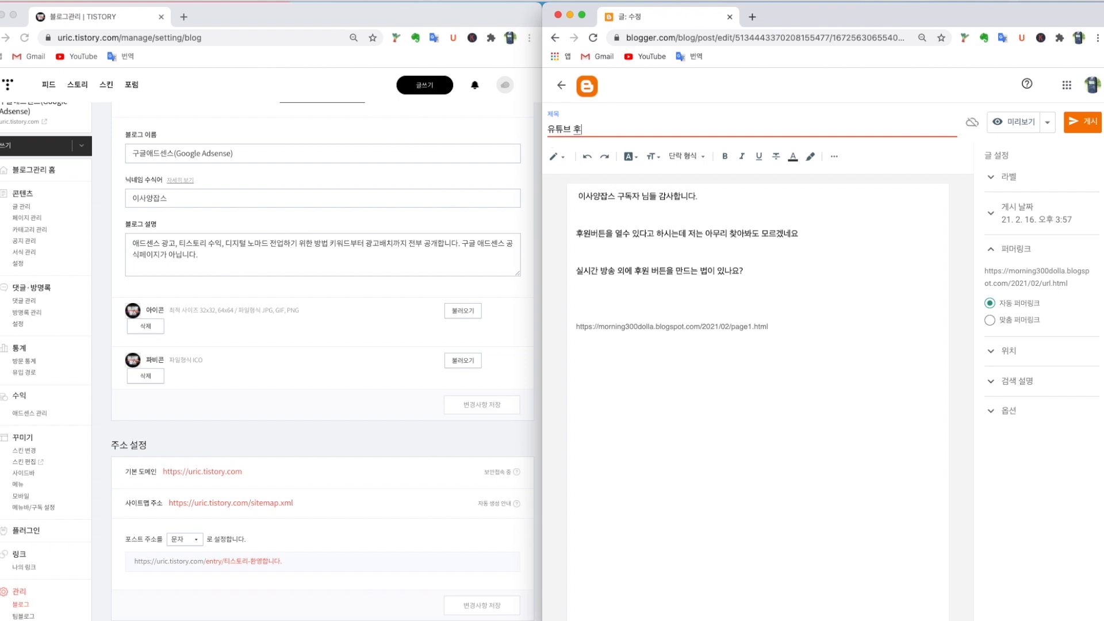
{"action": "type", "text": "원 버튼 설정 방법"}
{"action": "left_click", "coordinate": [734, 253]}
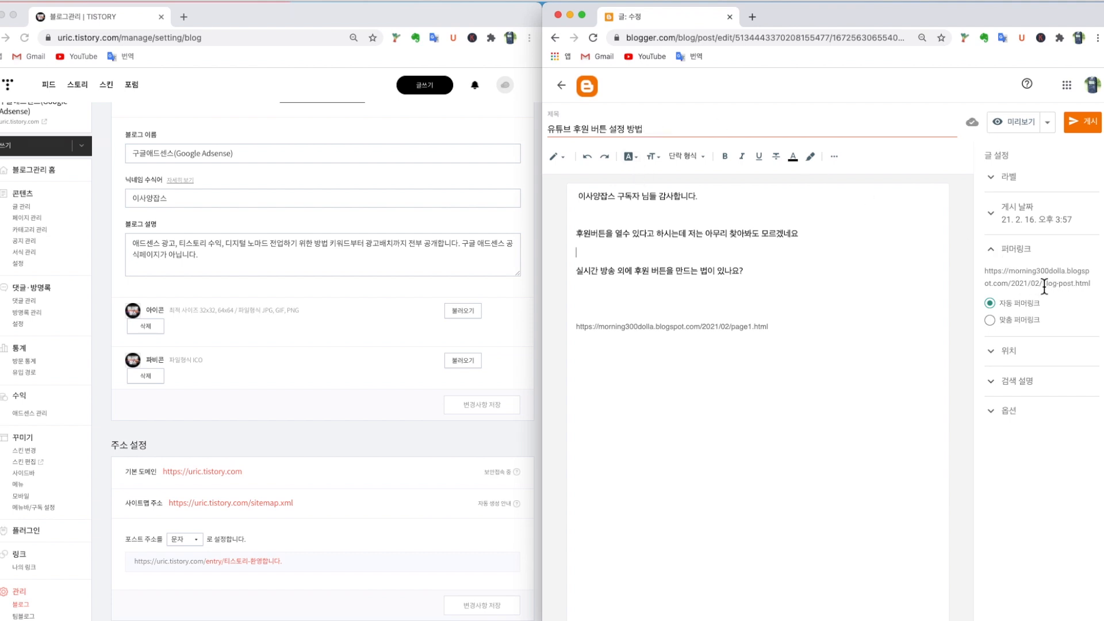
Copy blog-post.html from the automatic permalink and replace page1.html with it in the body's example URL
{"action": "left_click_drag", "start_coordinate": [1042, 283], "coordinate": [1100, 292]}
{"action": "key", "text": "super+c"}
{"action": "left_click", "coordinate": [761, 288]}
{"action": "left_click_drag", "start_coordinate": [733, 327], "coordinate": [802, 333]}
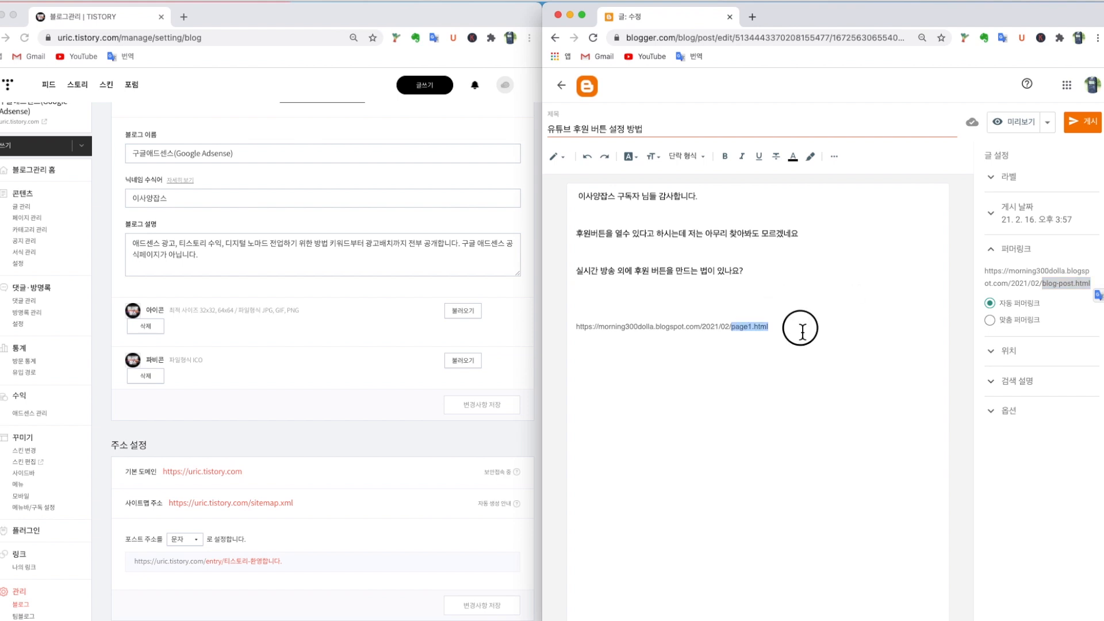
{"action": "key", "text": "super+v"}
{"action": "left_click_drag", "start_coordinate": [731, 328], "coordinate": [789, 328]}
{"action": "left_click", "coordinate": [789, 333]}
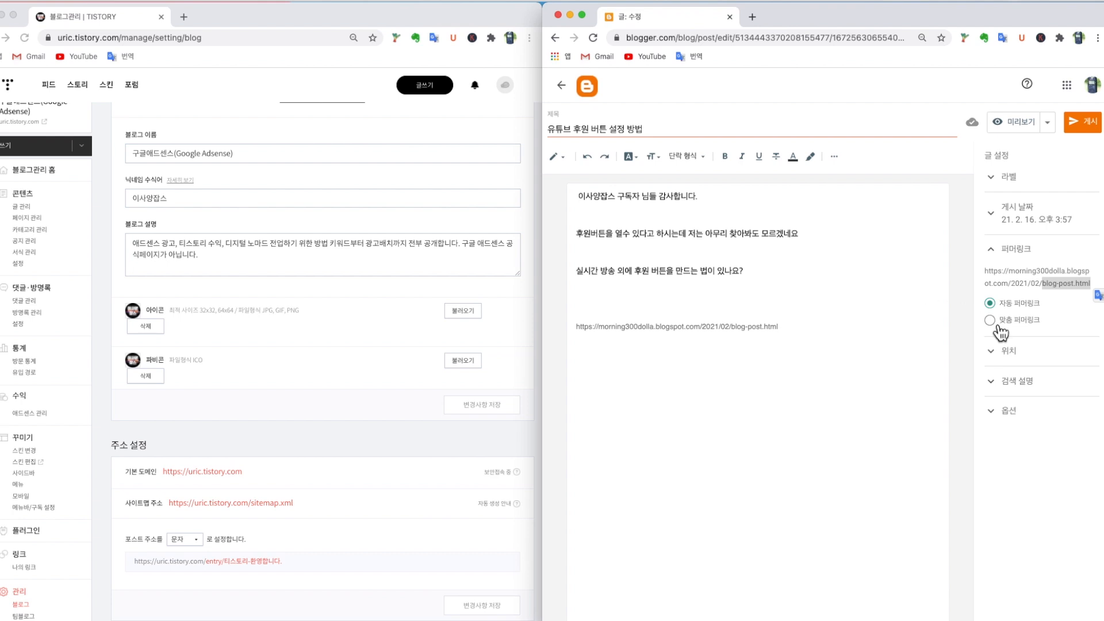
Switch the post to a custom permalink and set it to youtube-money
{"action": "left_click", "coordinate": [996, 324]}
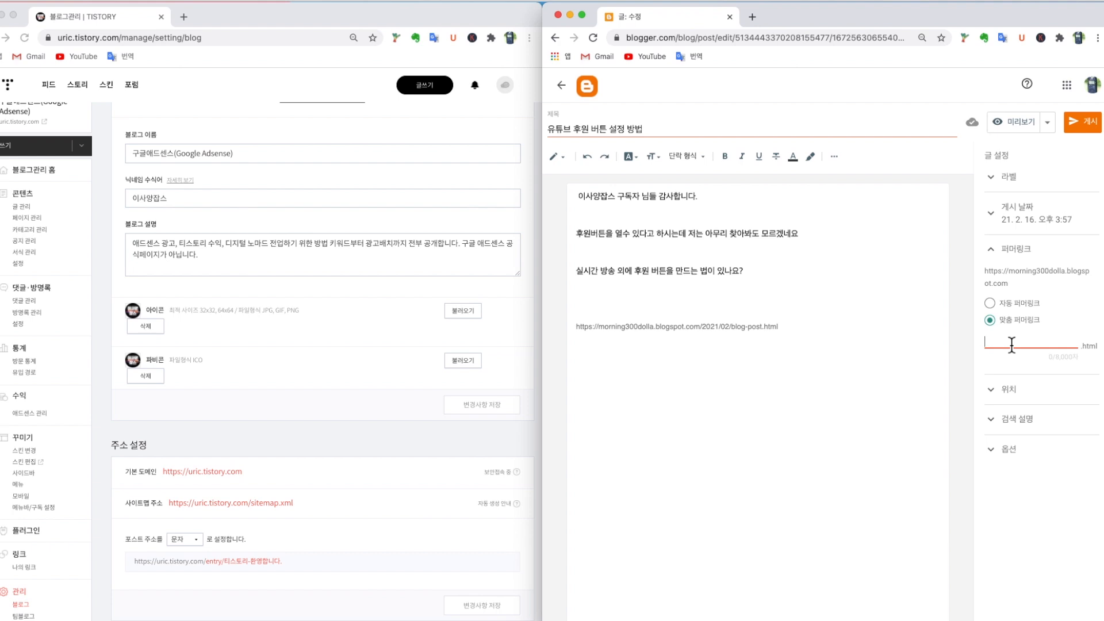
{"action": "type", "text": "youtube-money"}
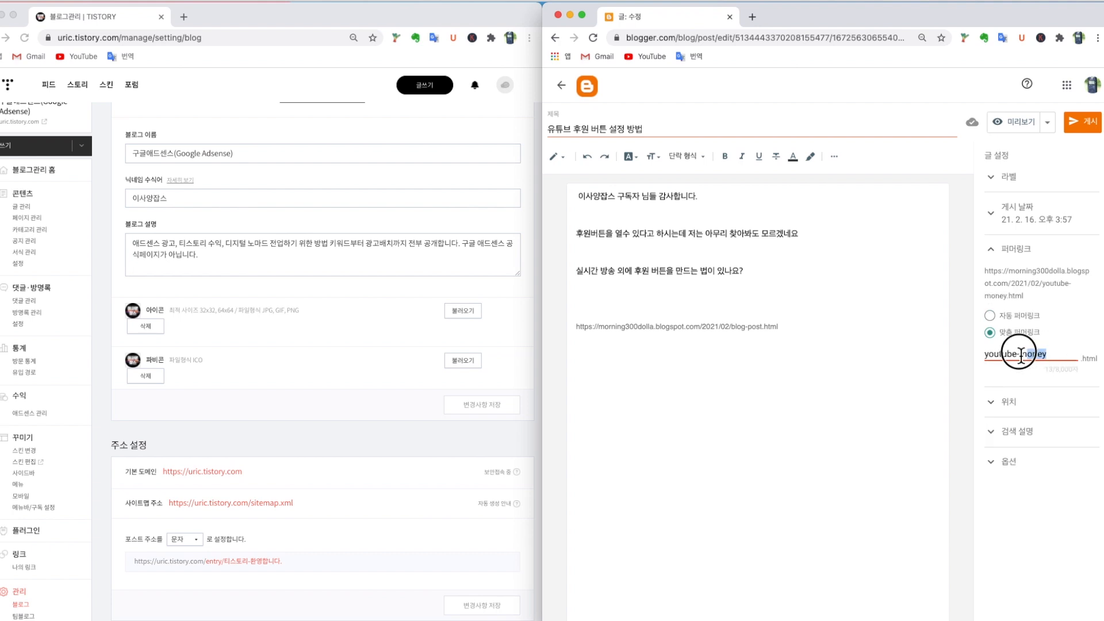
{"action": "left_click_drag", "start_coordinate": [1012, 354], "coordinate": [985, 354]}
{"action": "left_click", "coordinate": [810, 371]}
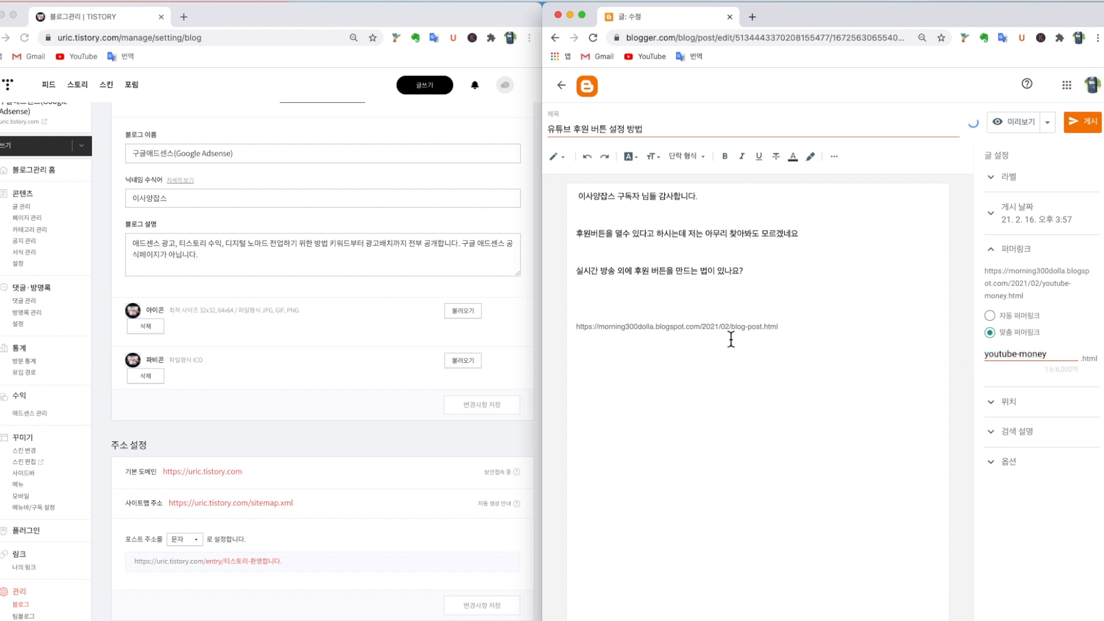
Replace blog-post.html with youtube-money.html in the example URL in the post body
{"action": "left_click", "coordinate": [733, 326]}
{"action": "left_click_drag", "start_coordinate": [734, 326], "coordinate": [792, 324]}
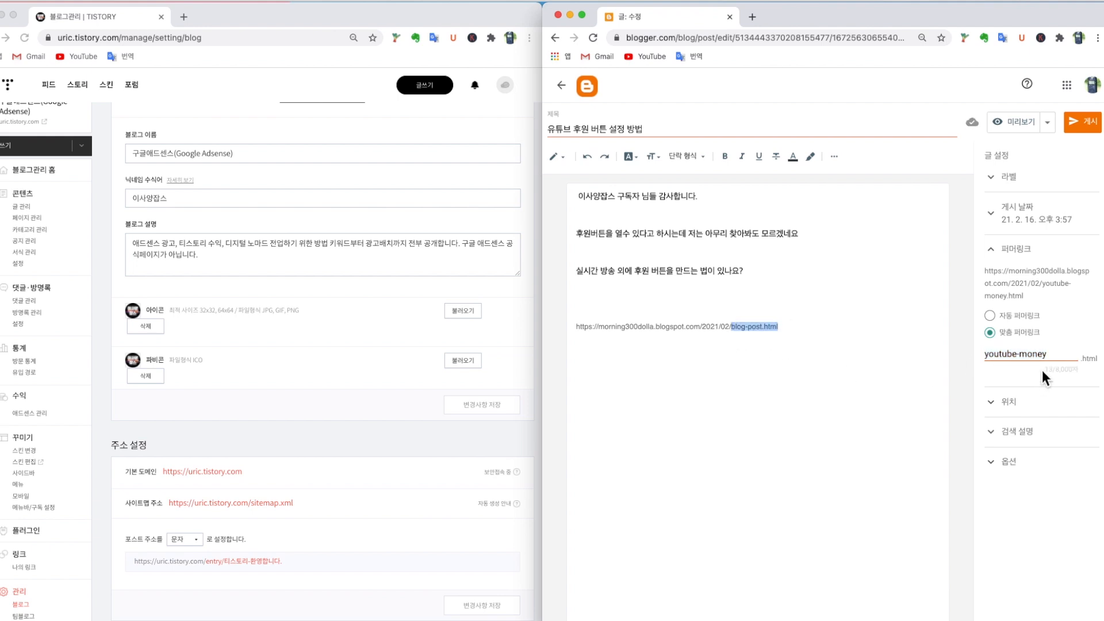
{"action": "left_click_drag", "start_coordinate": [985, 354], "coordinate": [1060, 356]}
{"action": "left_click", "coordinate": [830, 410]}
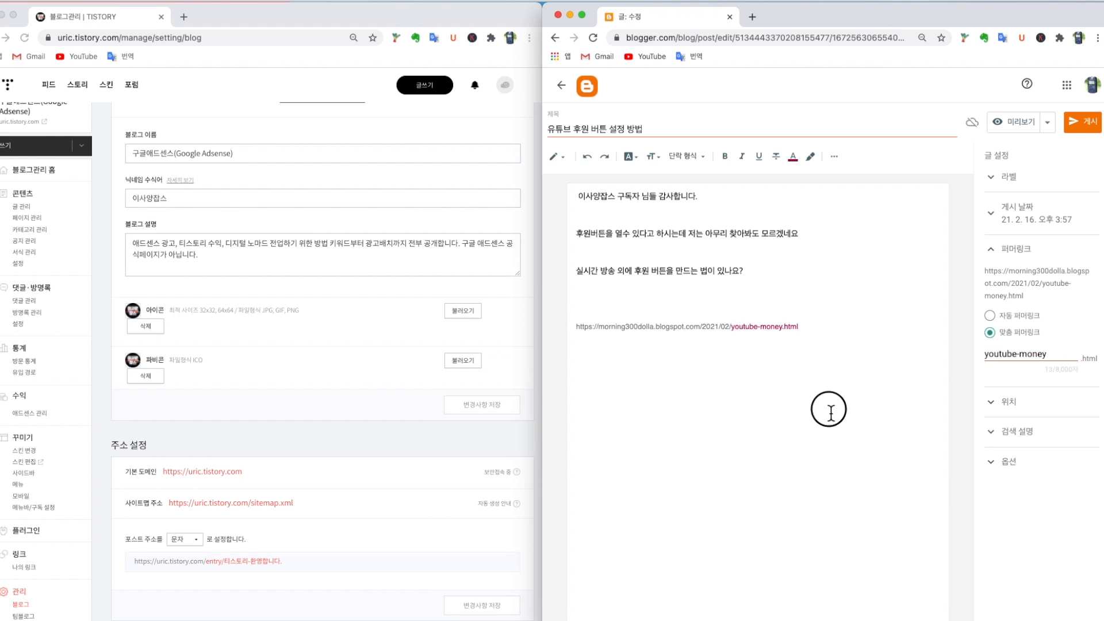
Examine the example URL ending in youtube-money.html in the post body
{"action": "left_click_drag", "start_coordinate": [817, 331], "coordinate": [545, 325]}
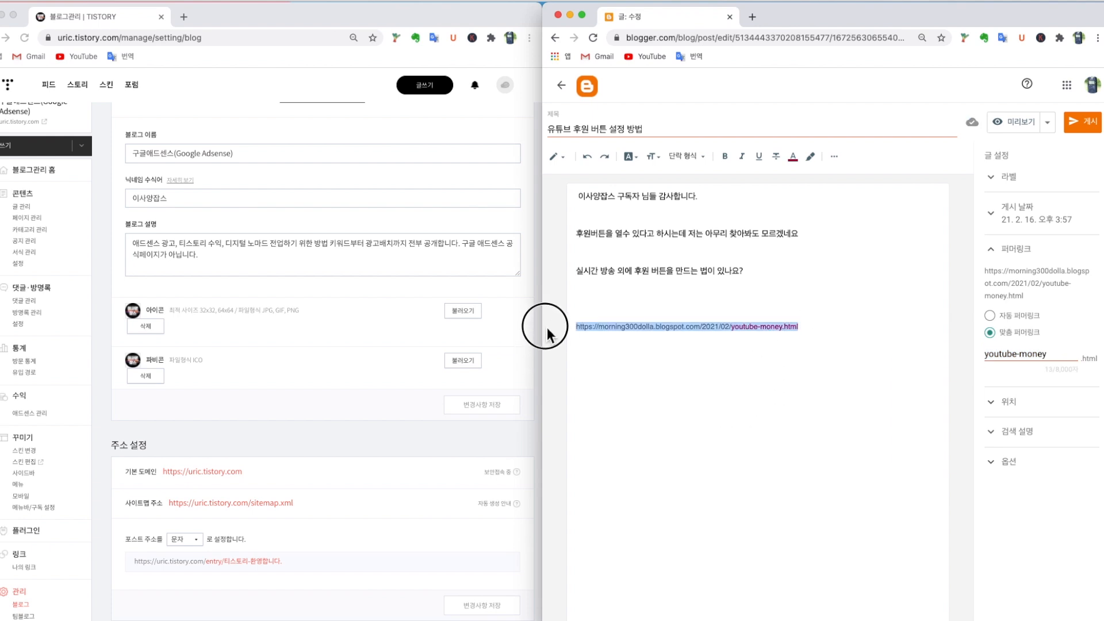
{"action": "left_click", "coordinate": [662, 368]}
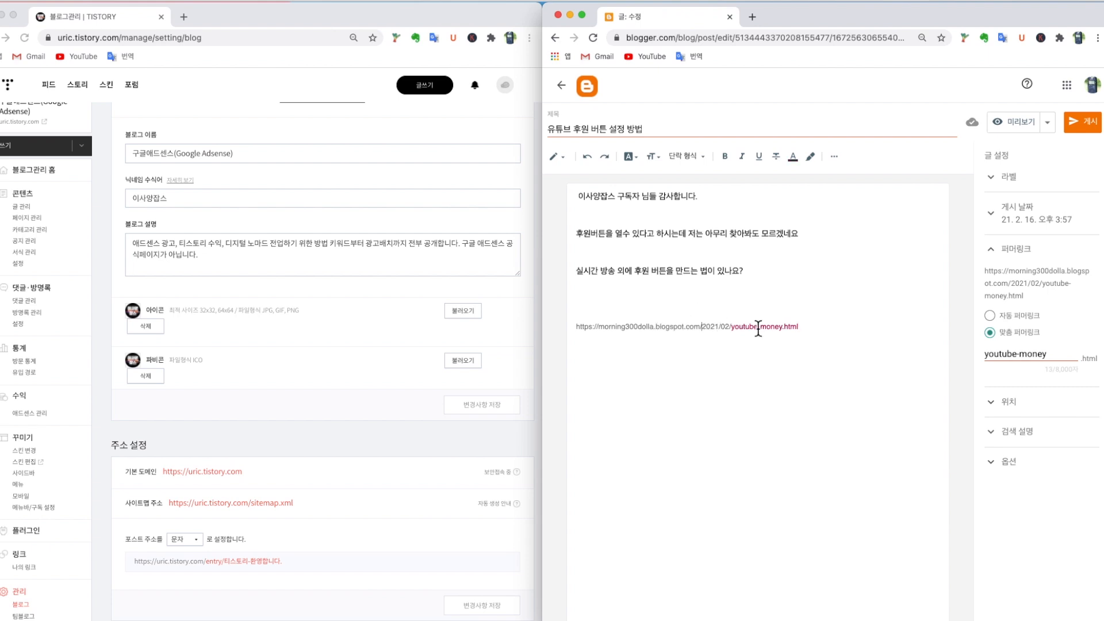
{"action": "left_click", "coordinate": [756, 326]}
{"action": "left_click", "coordinate": [773, 326]}
Switch to the Tistory blog management window and view the post address format options in the address settings
{"action": "left_click", "coordinate": [372, 283]}
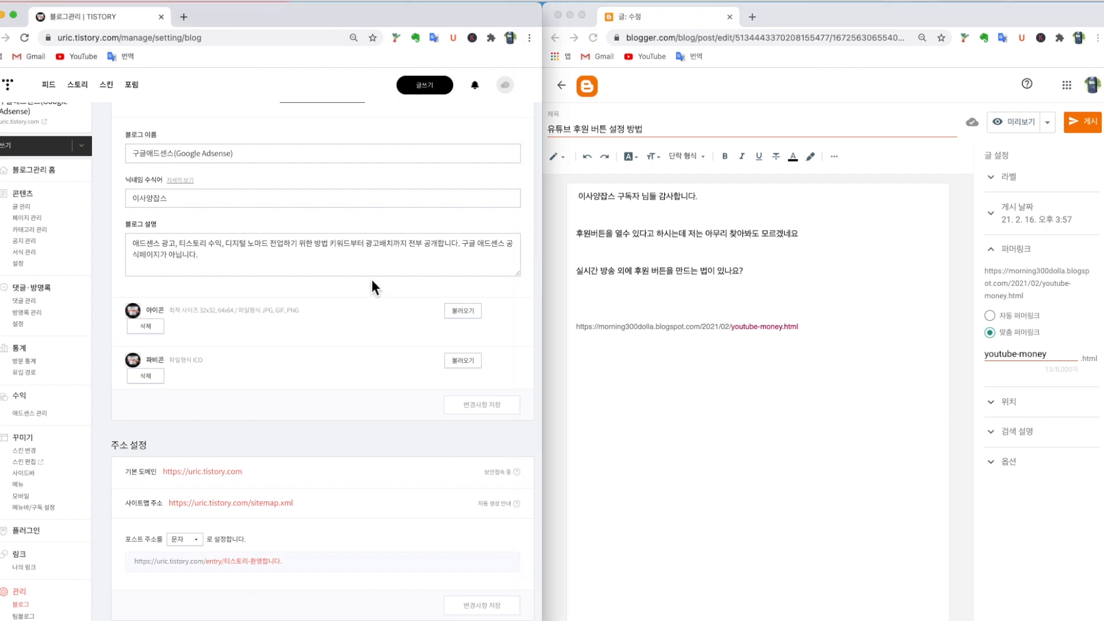
{"action": "scroll", "coordinate": [320, 381], "scroll_direction": "down", "scroll_amount": 5}
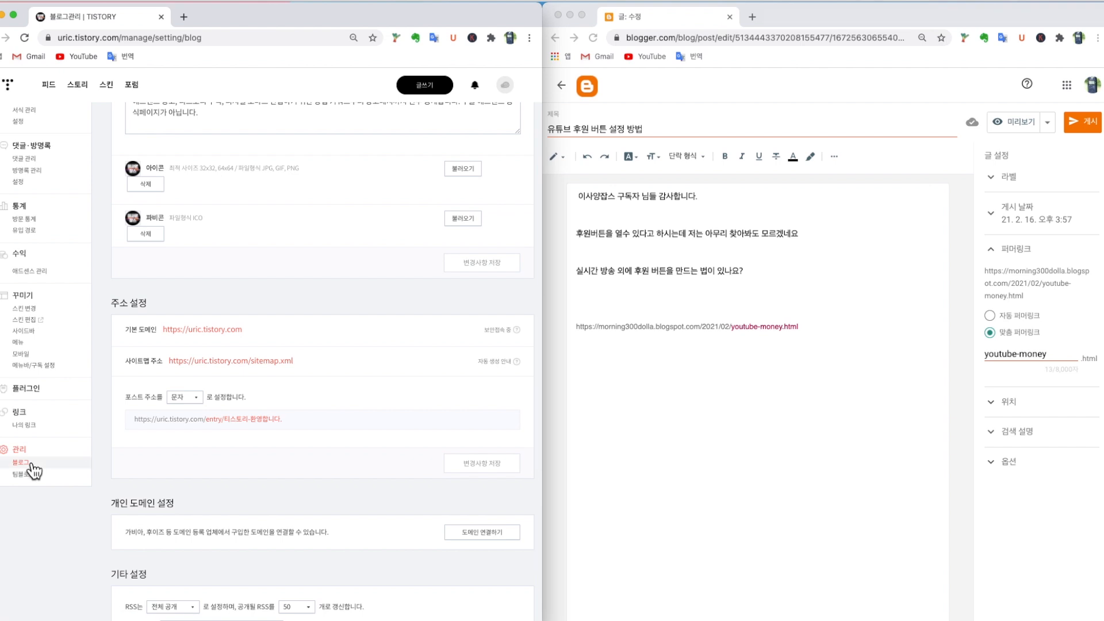
{"action": "left_click", "coordinate": [32, 465]}
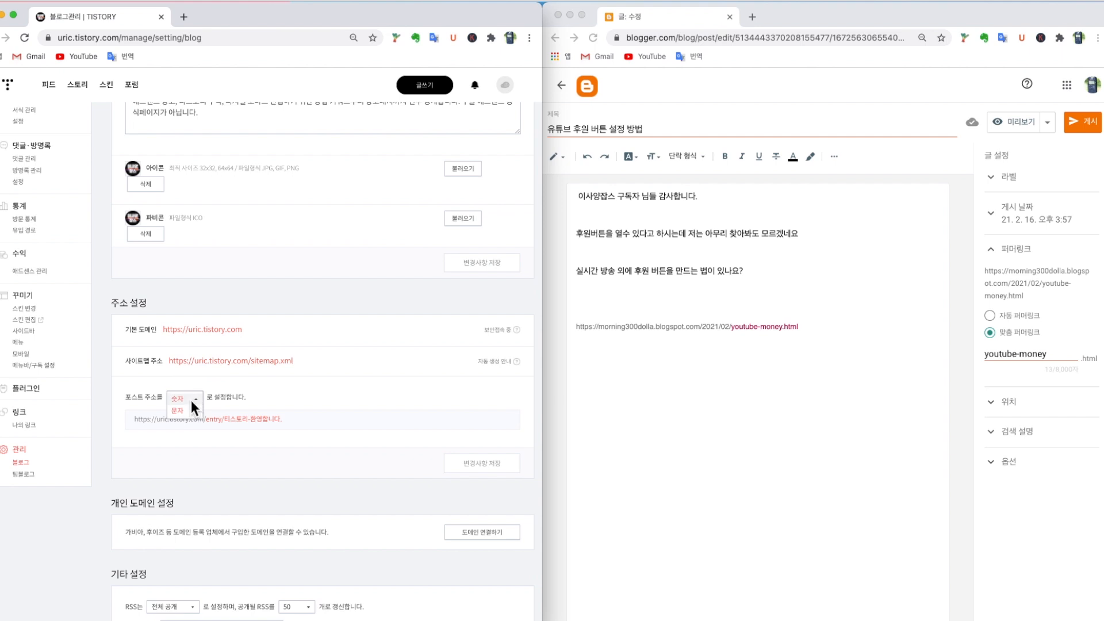
Enter the Tistory domain as uric.tistory.com/1 below the Blogger example URL and duplicate it onto two more lines
{"action": "left_click_drag", "start_coordinate": [246, 339], "coordinate": [124, 329]}
{"action": "left_click", "coordinate": [883, 304]}
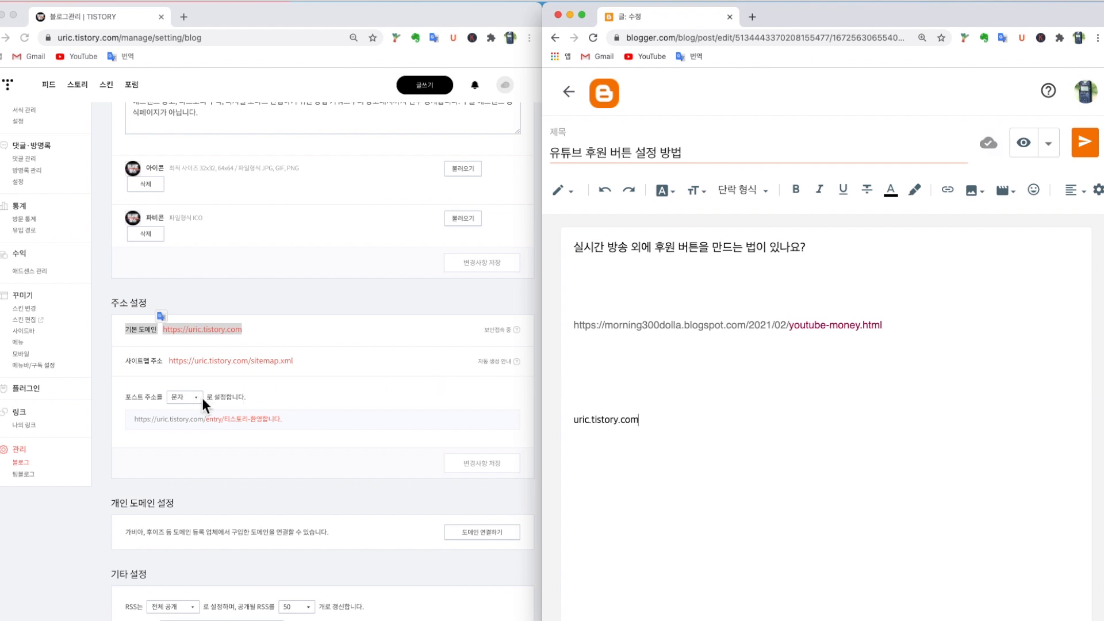
{"action": "type", "text": "/1"}
{"action": "left_click", "coordinate": [699, 416]}
{"action": "left_click_drag", "start_coordinate": [573, 418], "coordinate": [592, 416]}
{"action": "left_click_drag", "start_coordinate": [695, 424], "coordinate": [510, 423]}
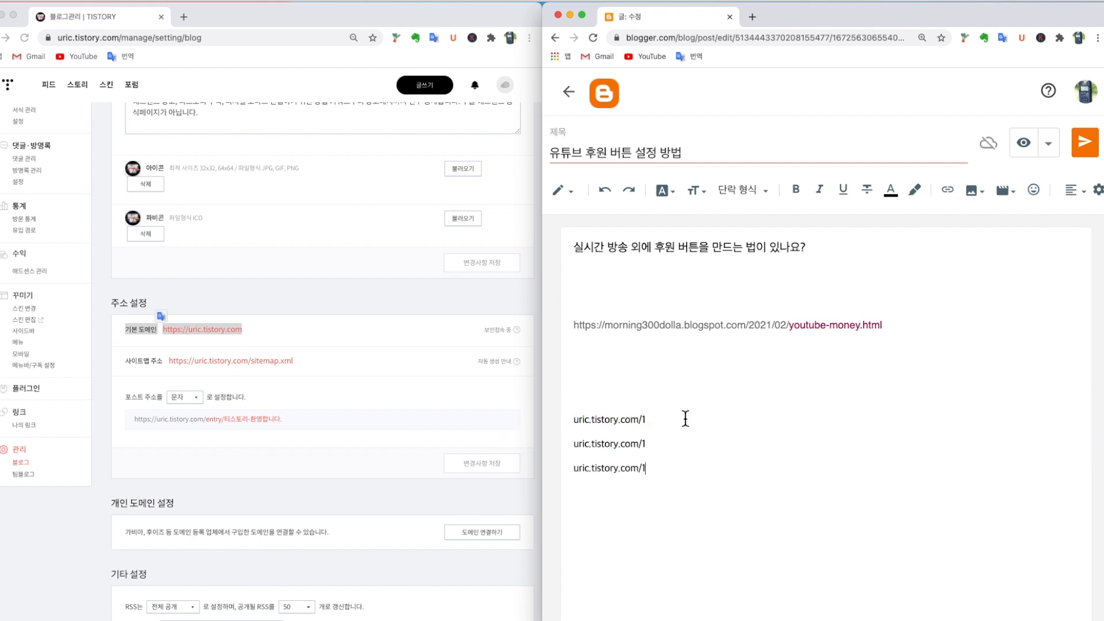
Renumber the second and third Tistory example addresses to end in /2 and /3
{"action": "left_click", "coordinate": [688, 447]}
{"action": "key", "text": "BackSpace"}
{"action": "type", "text": "2"}
{"action": "left_click", "coordinate": [686, 472]}
{"action": "key", "text": "BackSpace"}
Highlight the uric.tistory.com/1 and uric.tistory.com/2 example addresses to compare their numeric endings
{"action": "left_click", "coordinate": [629, 422]}
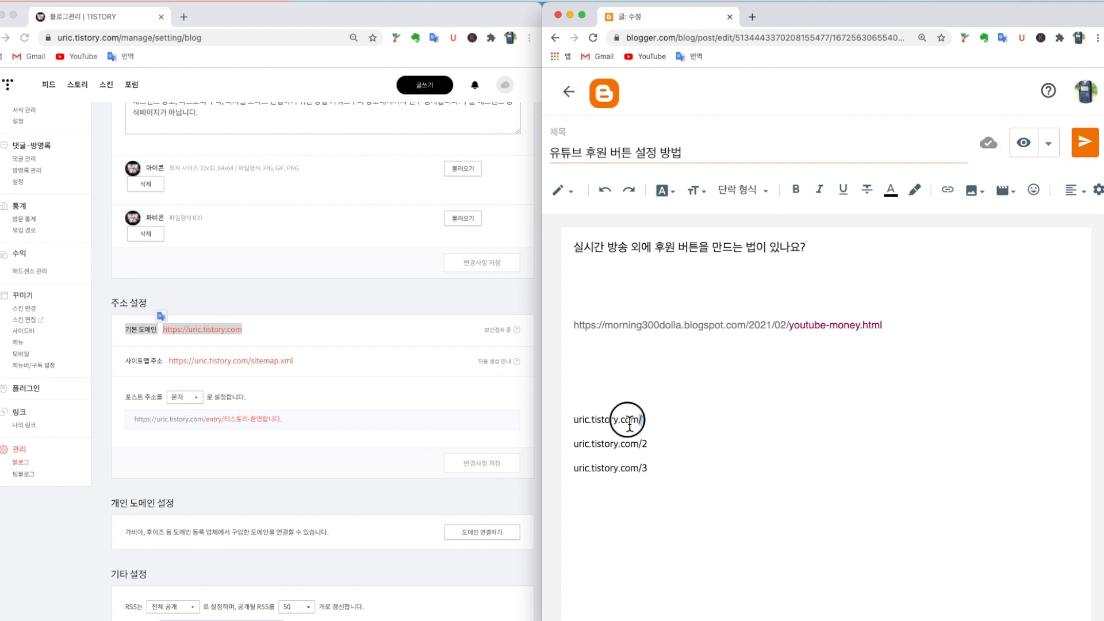
{"action": "left_click_drag", "start_coordinate": [629, 426], "coordinate": [574, 419]}
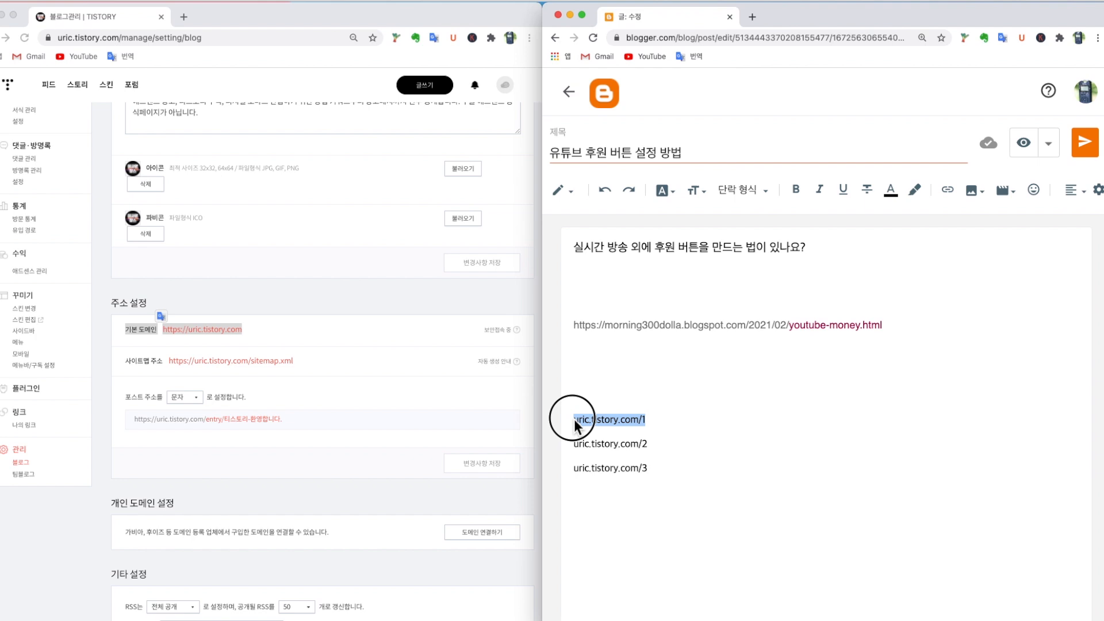
{"action": "left_click", "coordinate": [645, 423]}
{"action": "left_click_drag", "start_coordinate": [666, 422], "coordinate": [519, 414]}
{"action": "left_click_drag", "start_coordinate": [649, 445], "coordinate": [577, 444]}
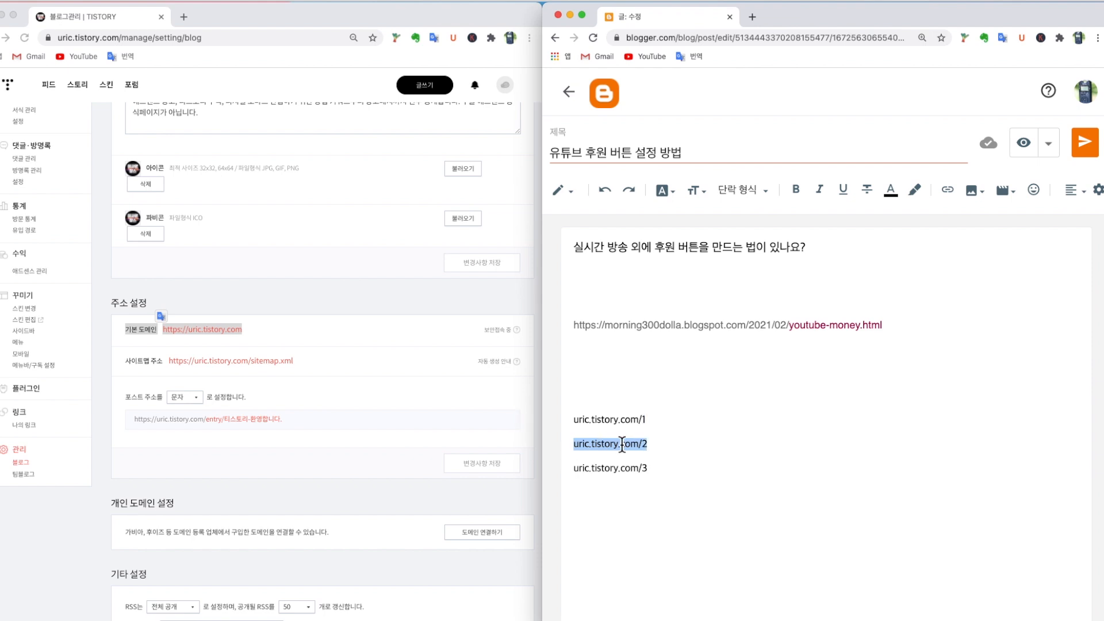
{"action": "left_click", "coordinate": [723, 446]}
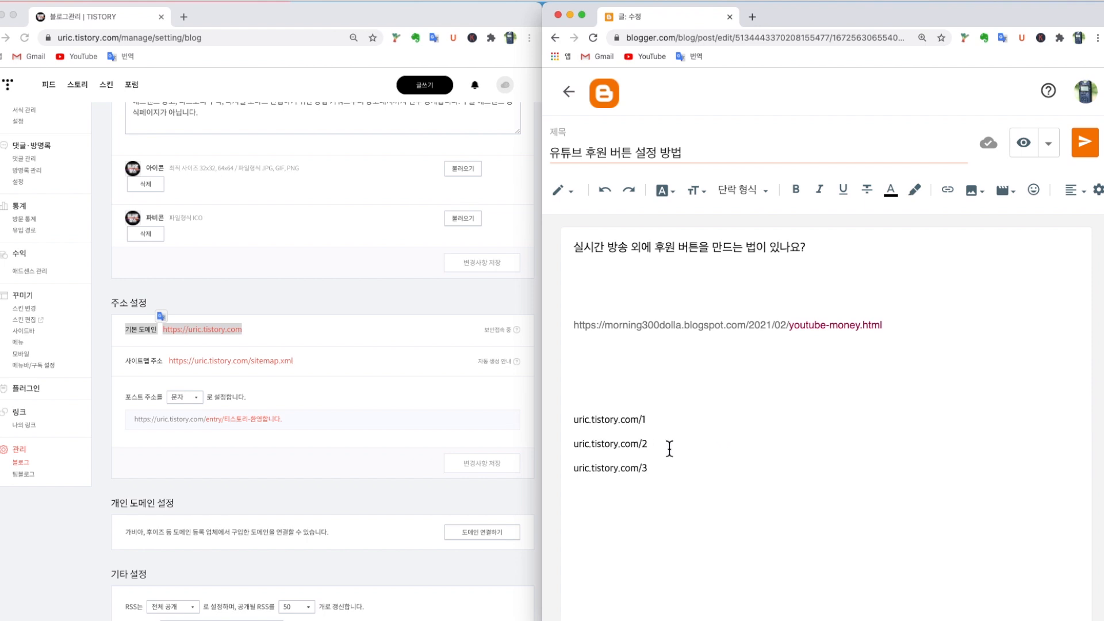
{"action": "left_click_drag", "start_coordinate": [668, 449], "coordinate": [576, 428]}
{"action": "left_click", "coordinate": [651, 413]}
{"action": "left_click_drag", "start_coordinate": [667, 431], "coordinate": [577, 420]}
{"action": "left_click", "coordinate": [684, 382]}
{"action": "left_click_drag", "start_coordinate": [661, 441], "coordinate": [568, 426]}
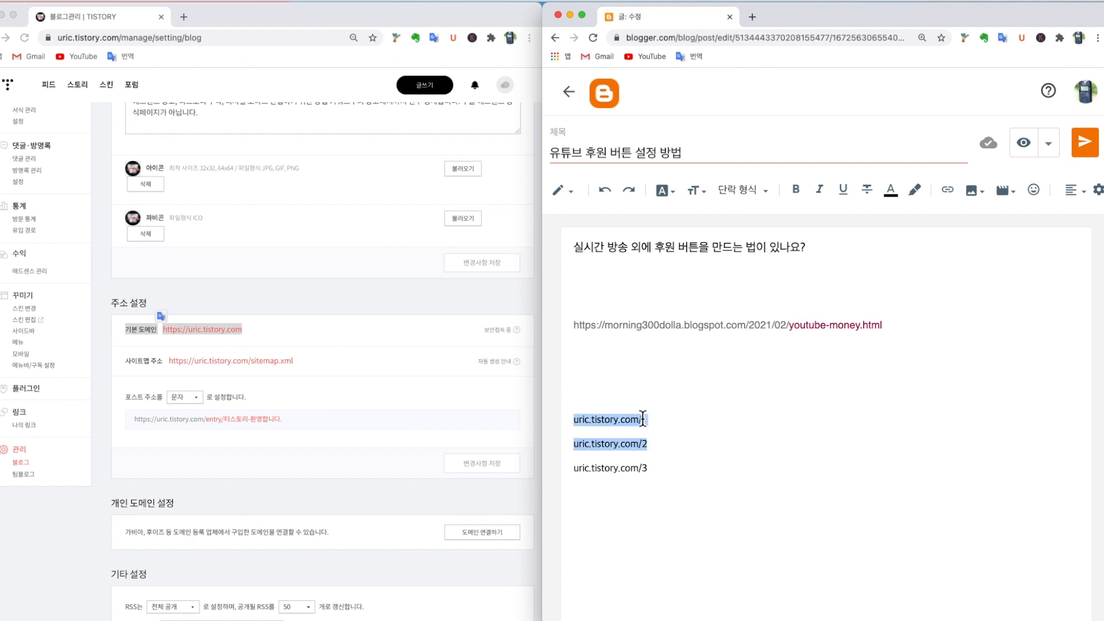
{"action": "left_click", "coordinate": [670, 426]}
{"action": "left_click_drag", "start_coordinate": [658, 444], "coordinate": [577, 420]}
{"action": "left_click", "coordinate": [669, 406]}
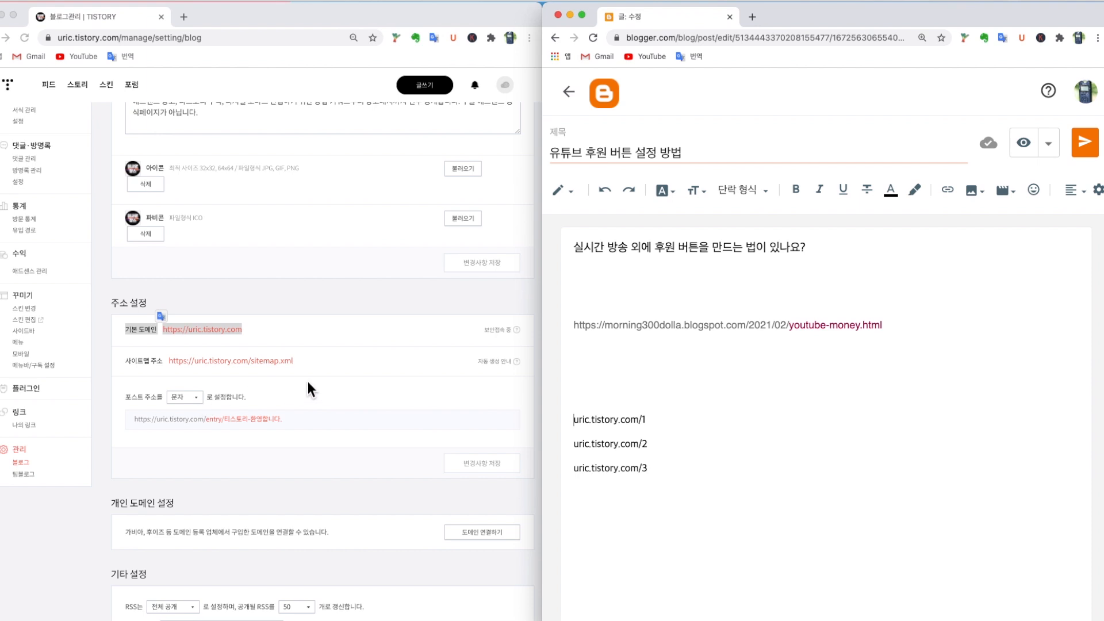
Choose 문자 (text) as the post address format in the Tistory address settings
{"action": "left_click", "coordinate": [202, 330]}
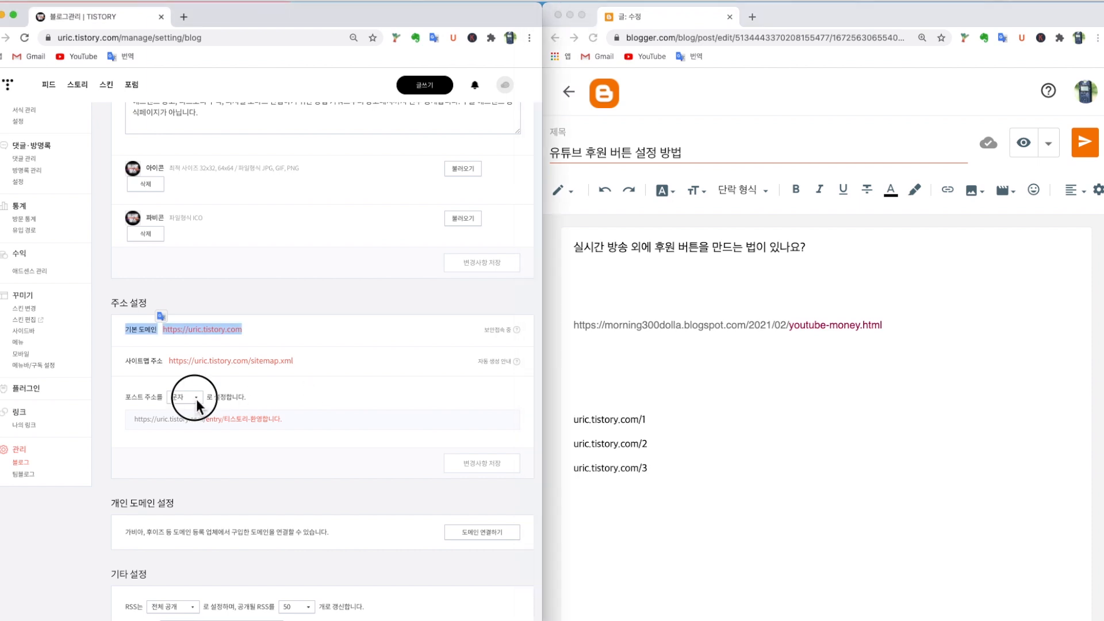
{"action": "left_click", "coordinate": [196, 399]}
{"action": "left_click", "coordinate": [195, 416]}
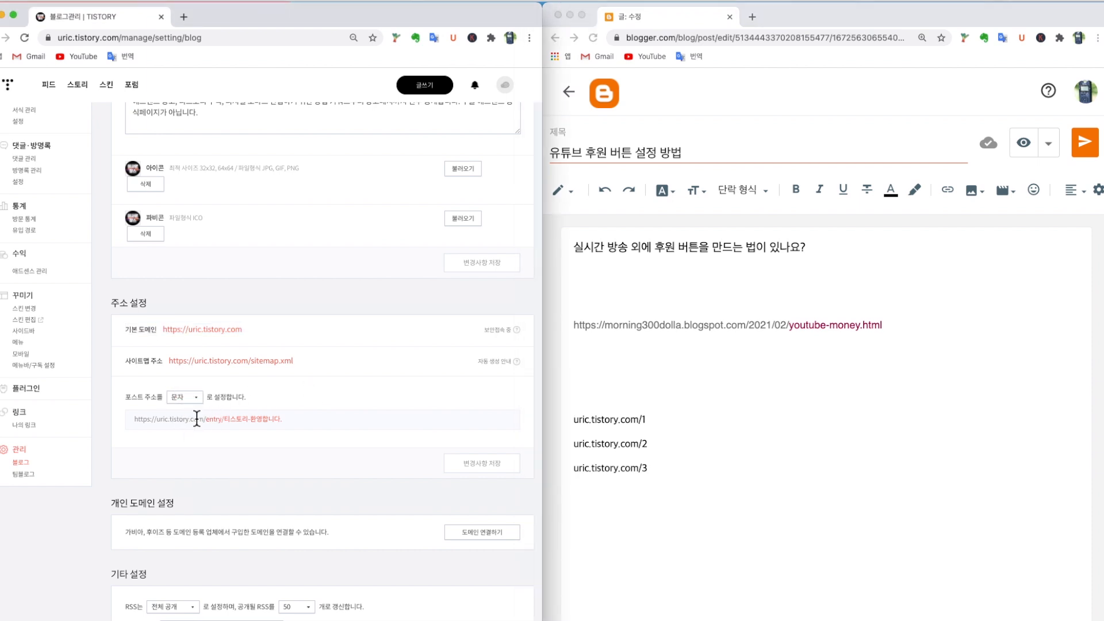
Open the blog post 티스토리 블로그 꾸미기 - 수익형 and examine the wording of its web address
{"action": "scroll", "coordinate": [287, 391], "scroll_direction": "up", "scroll_amount": 1}
{"action": "scroll", "coordinate": [287, 391], "scroll_direction": "up", "scroll_amount": 5}
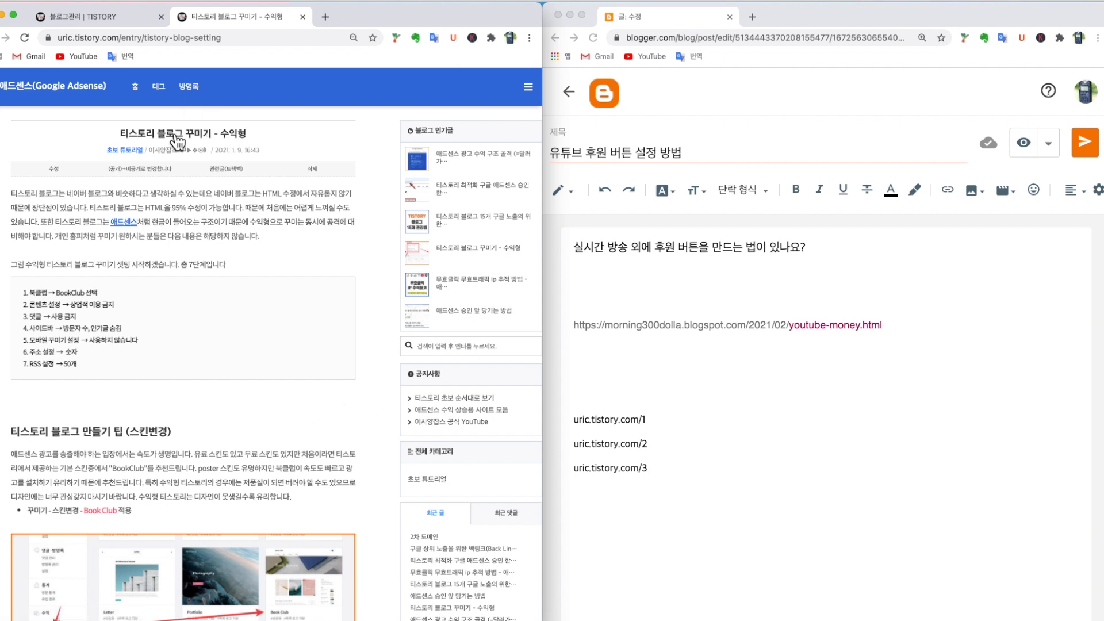
{"action": "left_click", "coordinate": [272, 42]}
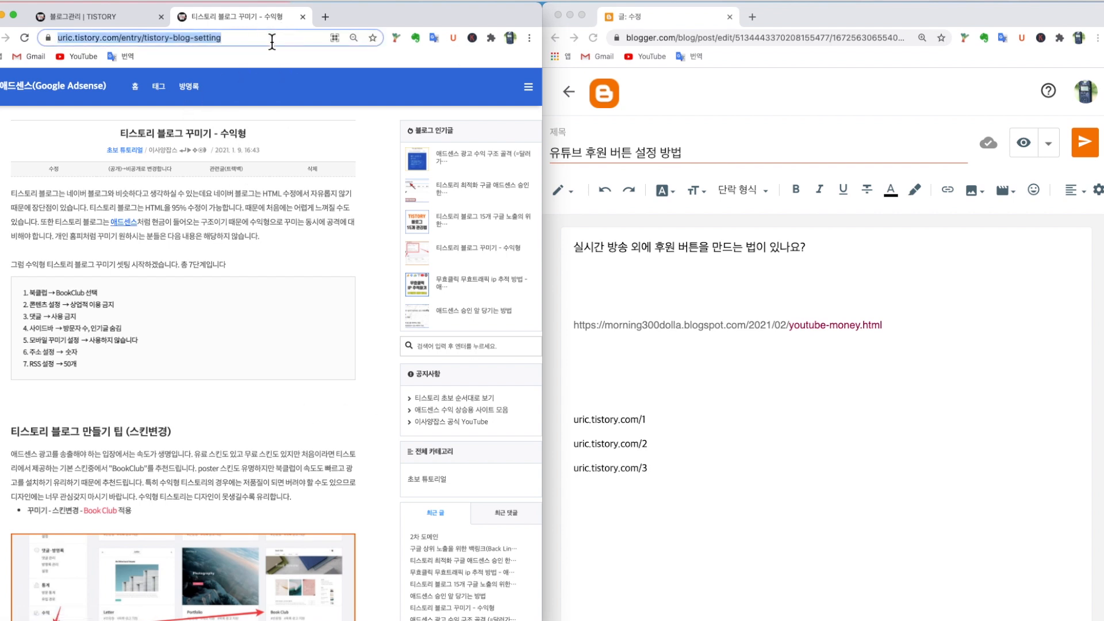
{"action": "left_click", "coordinate": [272, 41]}
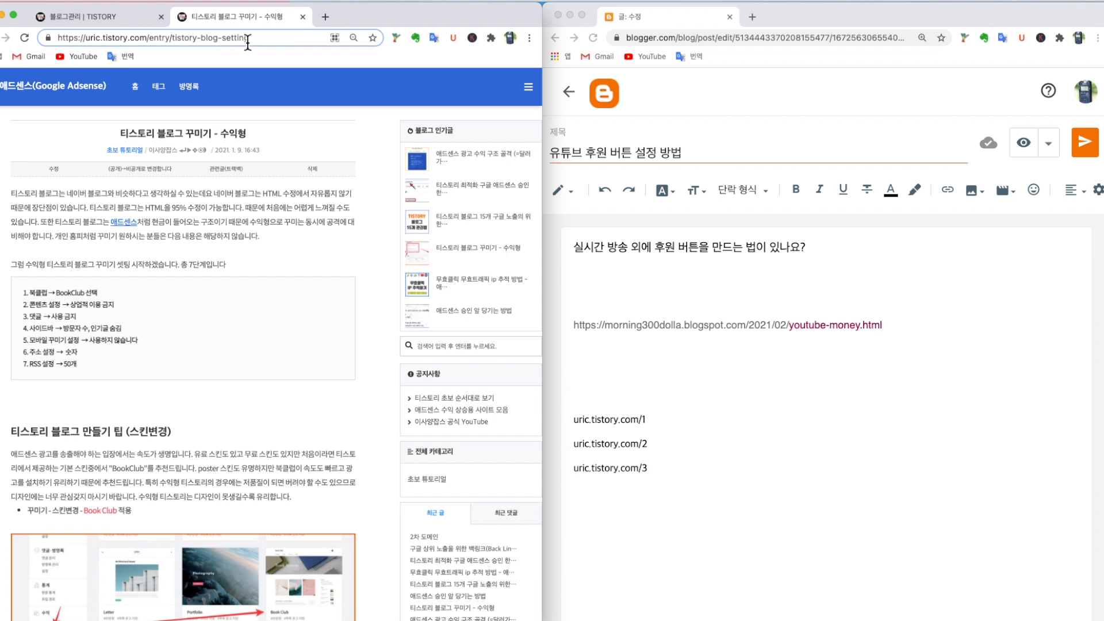
{"action": "left_click", "coordinate": [295, 147]}
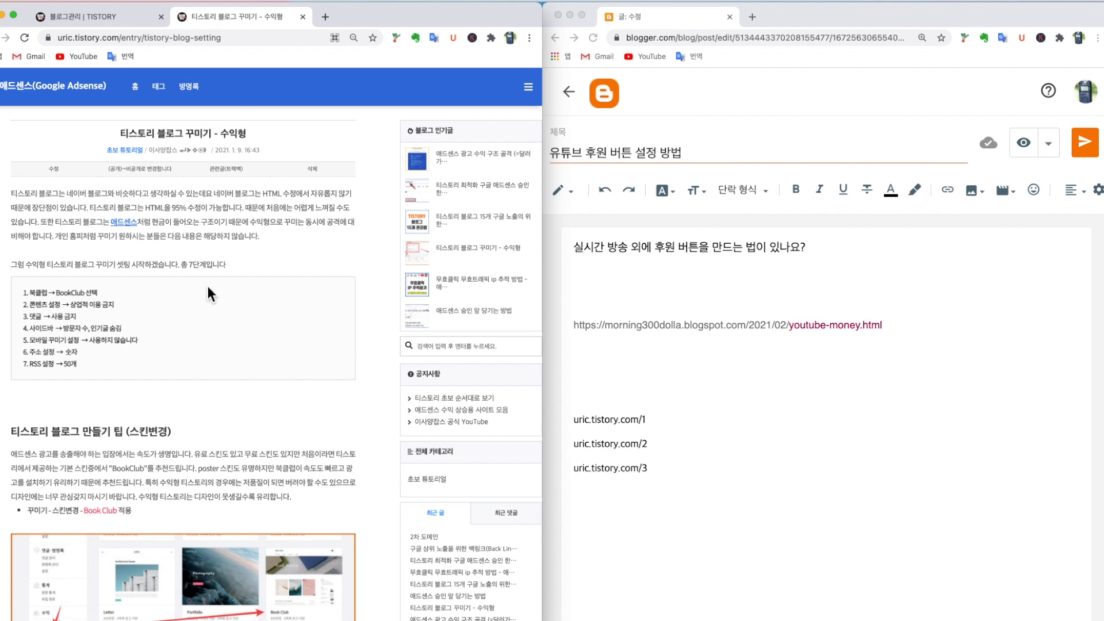
{"action": "left_click", "coordinate": [154, 38]}
{"action": "left_click_drag", "start_coordinate": [149, 37], "coordinate": [152, 39]}
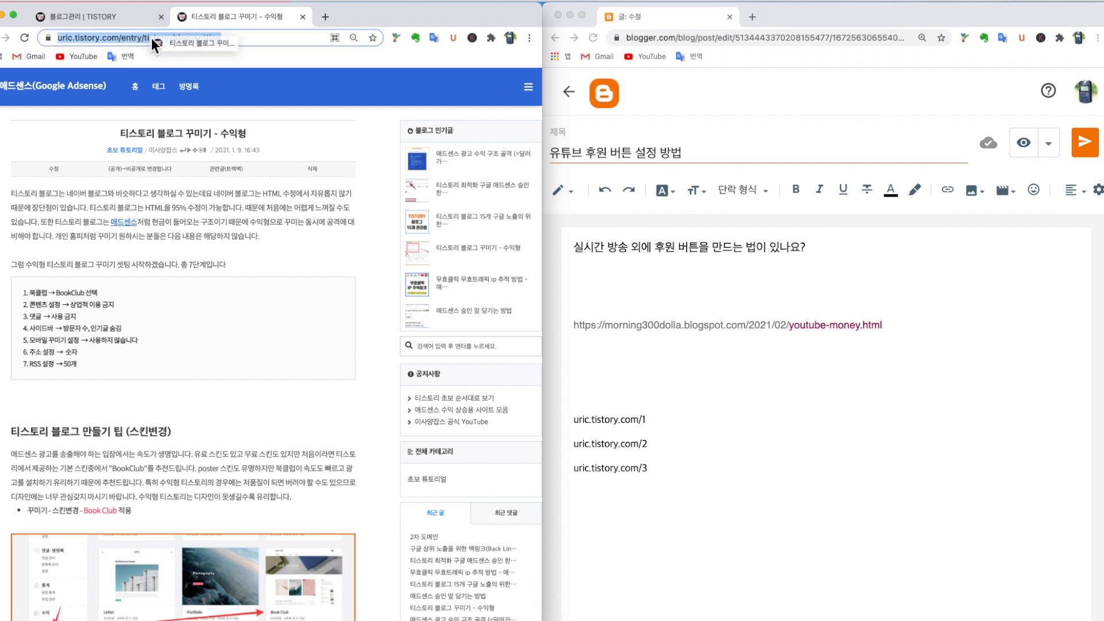
{"action": "left_click", "coordinate": [193, 40]}
{"action": "left_click", "coordinate": [312, 14]}
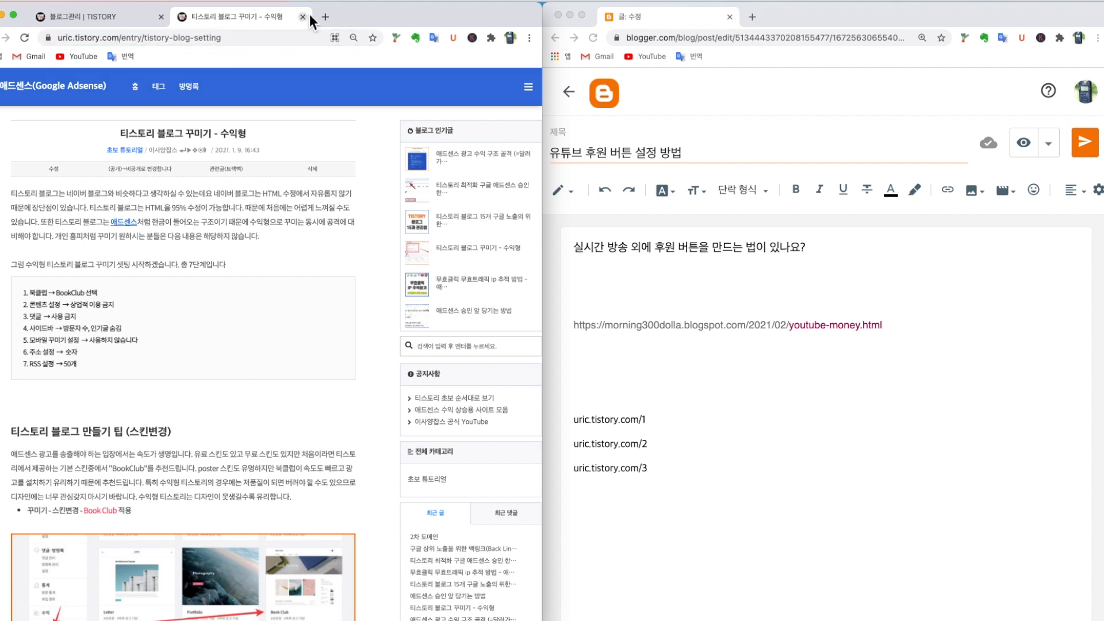
Open the popular post about tracking invalid-click IPs (무효클릭 무효트래픽 ip 추적 방법) and examine its web address
{"action": "left_click", "coordinate": [436, 275]}
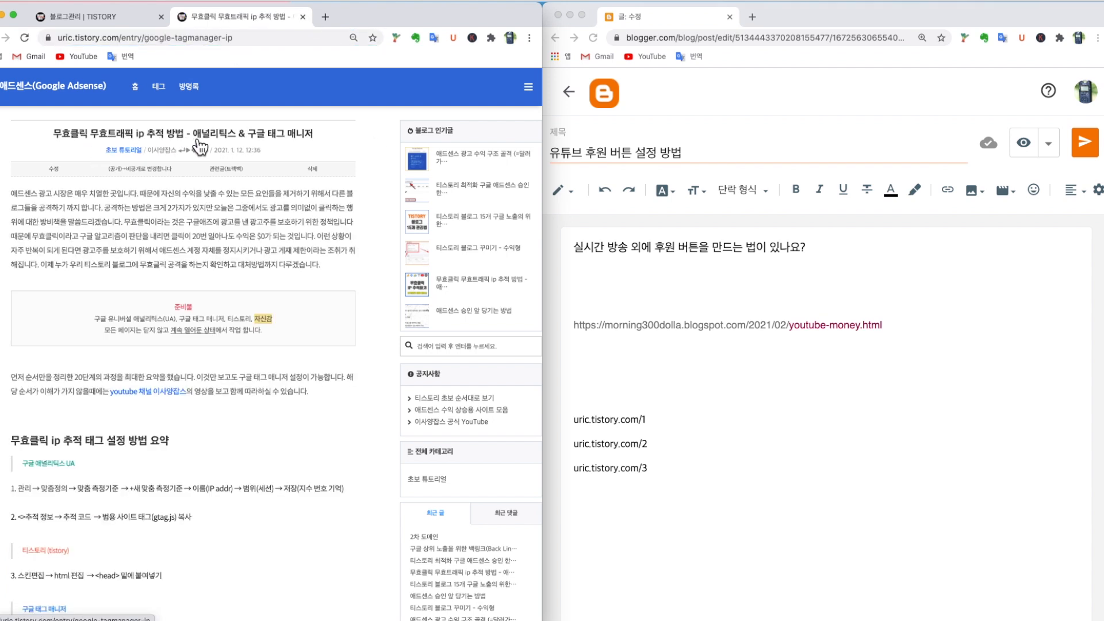
{"action": "left_click", "coordinate": [228, 38]}
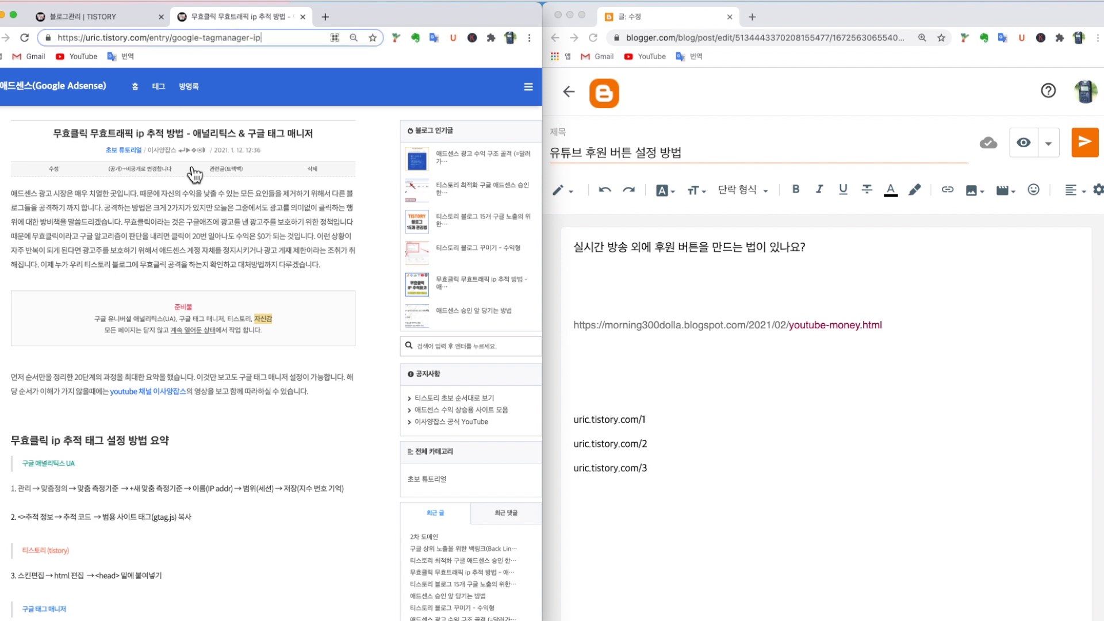
{"action": "left_click", "coordinate": [186, 195]}
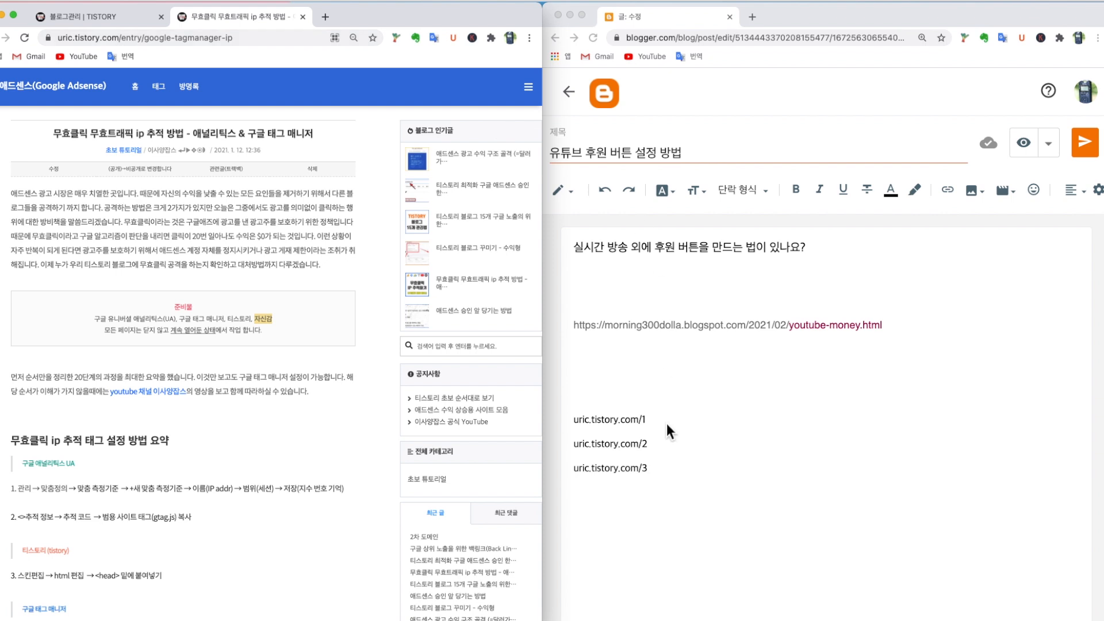
Switch to the Blogger post and add a blank line below the uric.tistory.com/3 example address
{"action": "left_click", "coordinate": [677, 483]}
{"action": "key", "text": "Return"}
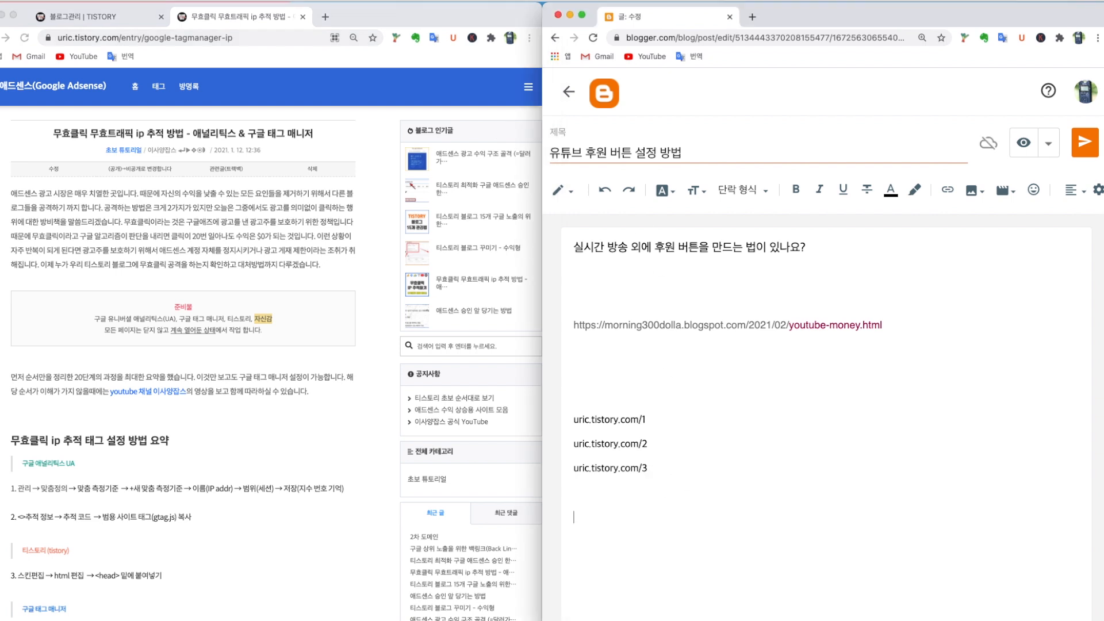
Start a new Tistory post titled 구글 상위노출을 위한 키워드 검색 방법
{"action": "left_click", "coordinate": [126, 12]}
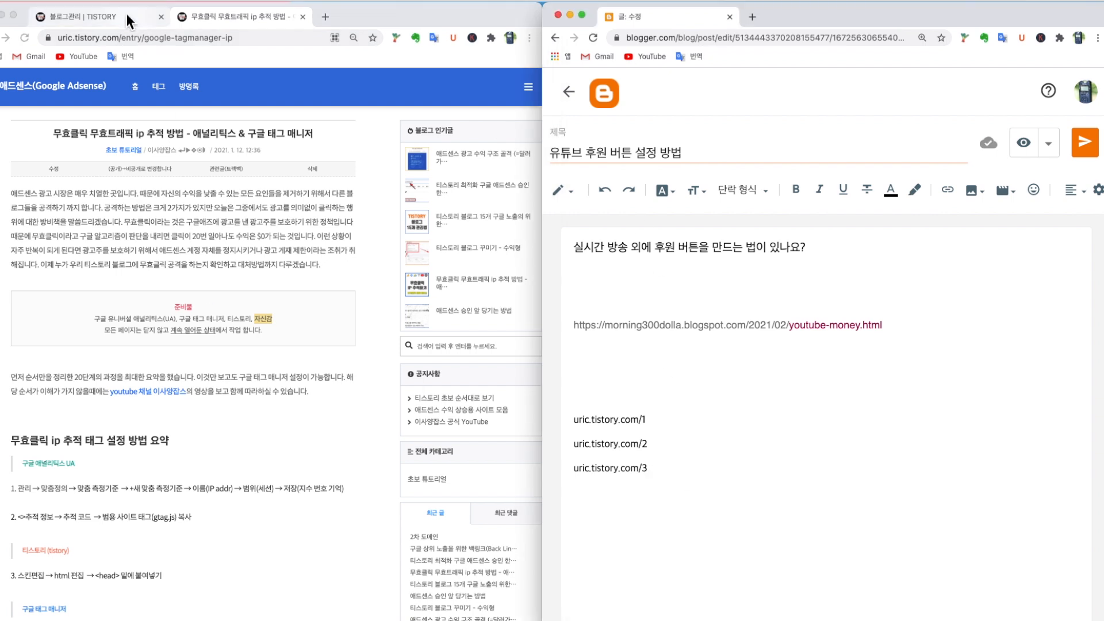
{"action": "left_click", "coordinate": [149, 173]}
{"action": "type", "text": "구글 상위노출"}
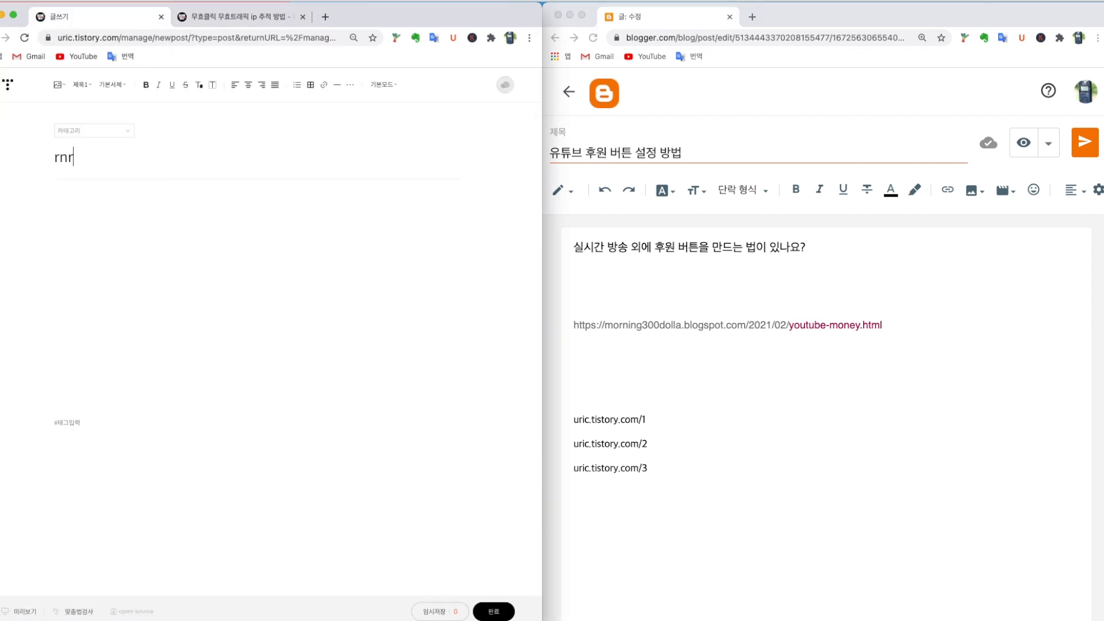
{"action": "type", "text": "을 위한 키워드 검색 방"}
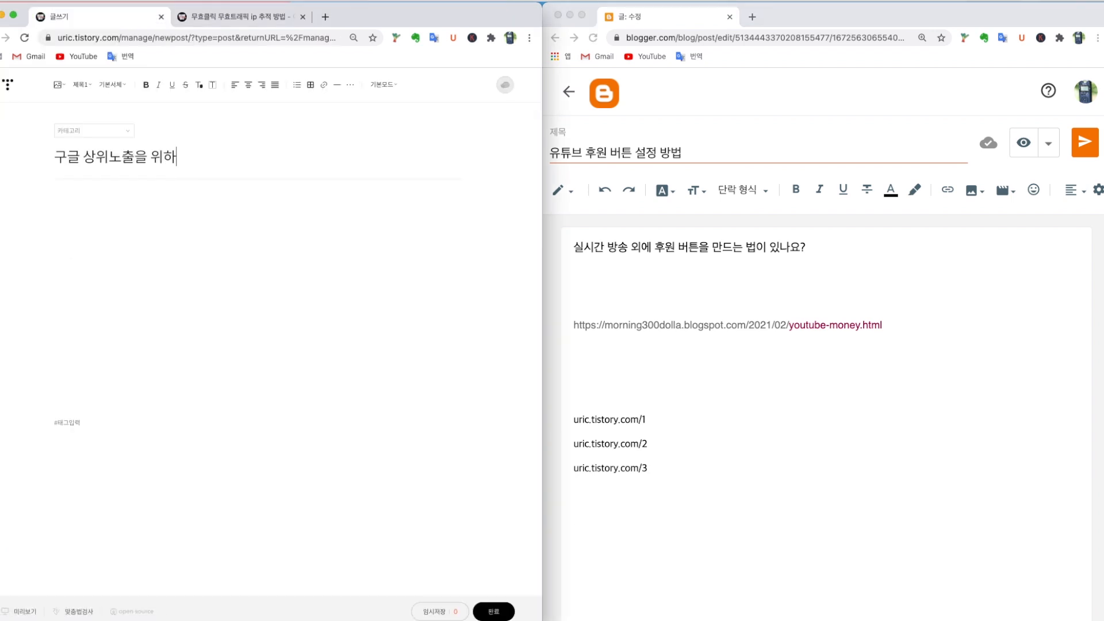
{"action": "type", "text": "법"}
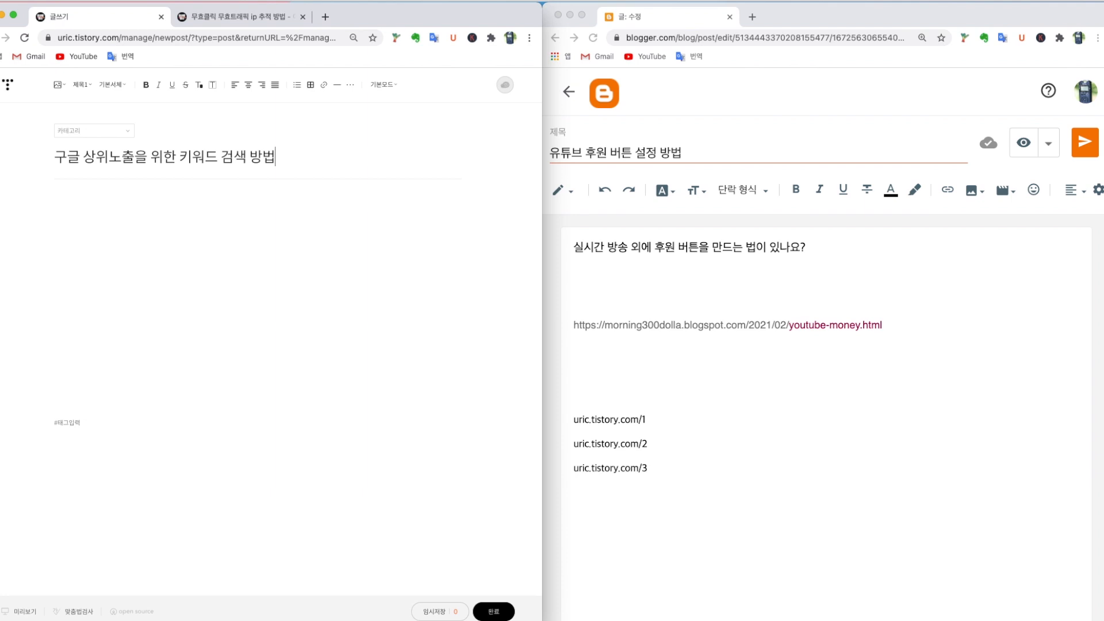
{"action": "left_click", "coordinate": [191, 235]}
Open the new Tistory post's publish settings and examine the URL based on its title, with the page at default zoom
{"action": "left_click", "coordinate": [494, 612]}
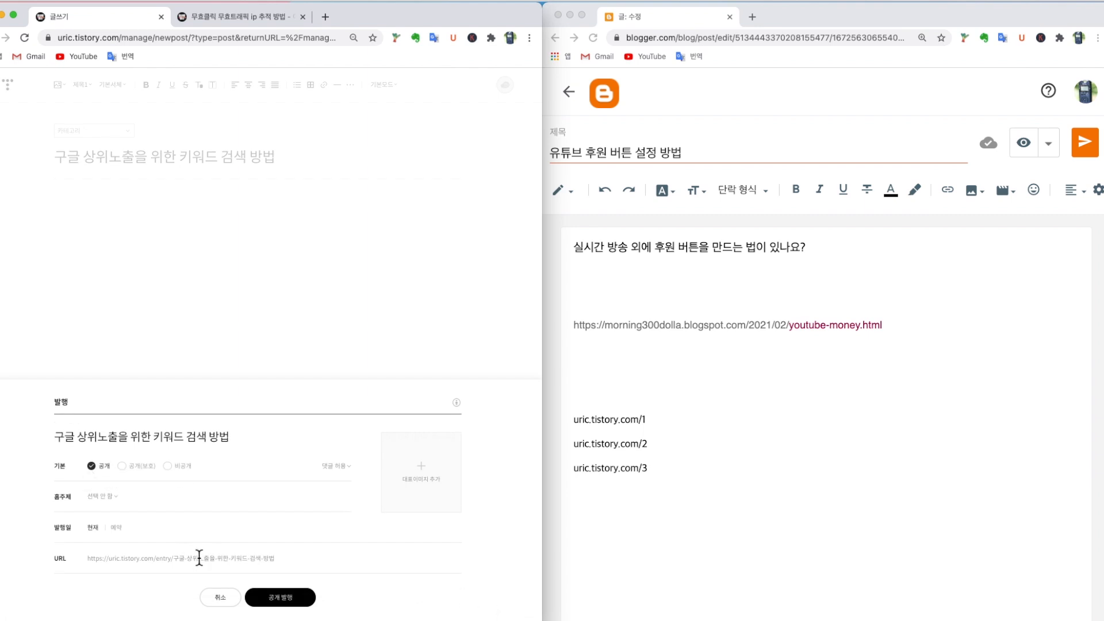
{"action": "double_click", "coordinate": [60, 558]}
{"action": "double_click", "coordinate": [190, 560]}
{"action": "left_click_drag", "start_coordinate": [191, 561], "coordinate": [289, 560]}
{"action": "left_click", "coordinate": [288, 560]}
{"action": "left_click", "coordinate": [236, 559]}
{"action": "key", "text": "super+0"}
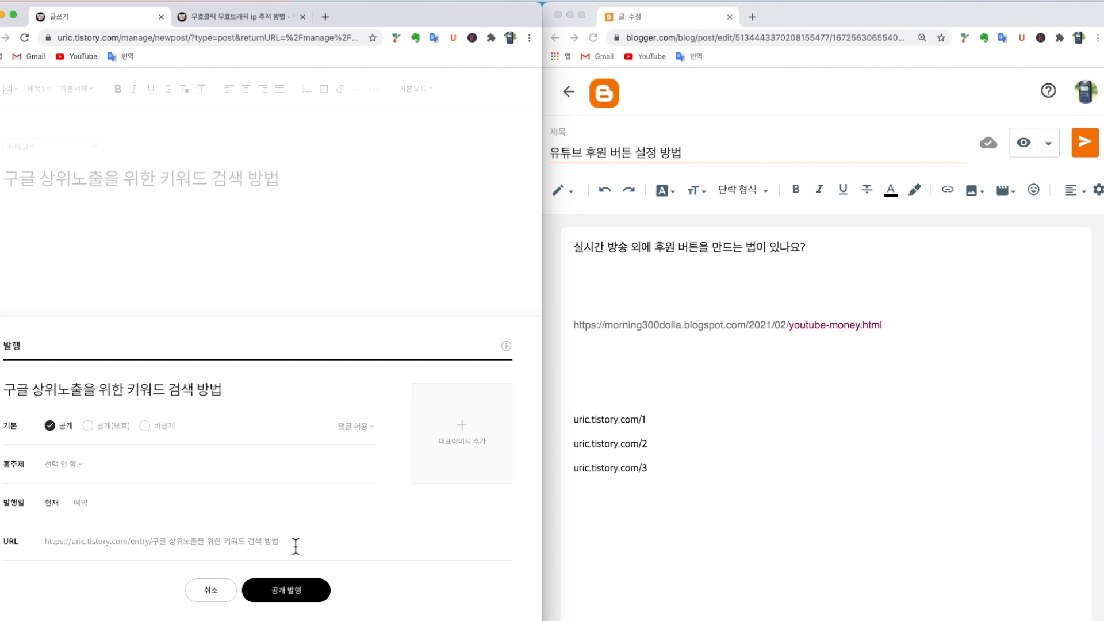
{"action": "left_click", "coordinate": [296, 547]}
{"action": "left_click", "coordinate": [296, 547]}
Shorten the post's URL ending to the keywords 구글-상위노출- 키워드 and highlight the shortened part
{"action": "left_click", "coordinate": [226, 543]}
{"action": "key", "text": "BackSpace"}
{"action": "key", "text": "BackSpace"}
{"action": "key", "text": "BackSpace"}
{"action": "key", "text": "BackSpace"}
{"action": "key", "text": "BackSpace"}
{"action": "type", "text": "-"}
{"action": "left_click_drag", "start_coordinate": [223, 541], "coordinate": [344, 535]}
{"action": "key", "text": "BackSpace"}
{"action": "left_click_drag", "start_coordinate": [228, 541], "coordinate": [155, 543]}
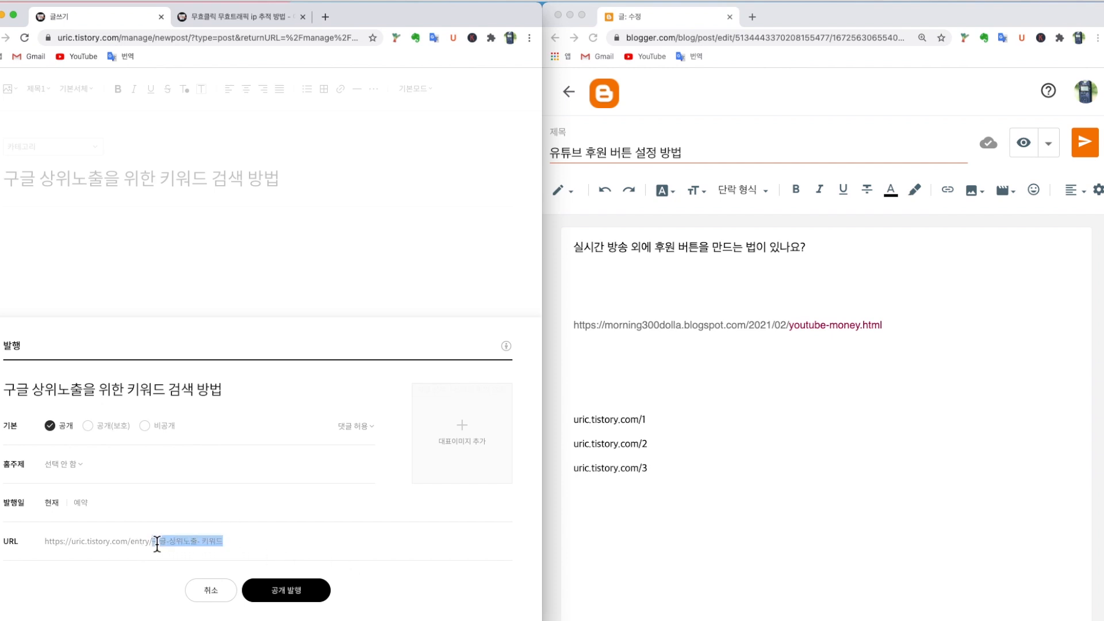
{"action": "left_click", "coordinate": [215, 541]}
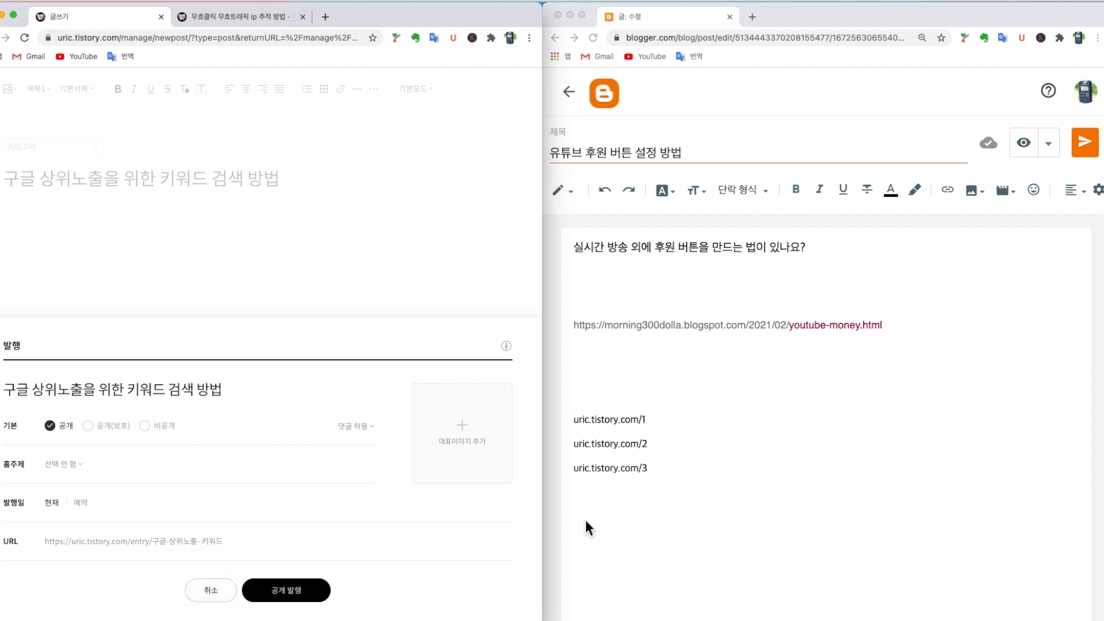
Write the title 구글 상위노출을 위한 키워드 검색 방법 in the Blogger post below the numbered Tistory addresses
{"action": "left_click", "coordinate": [646, 531]}
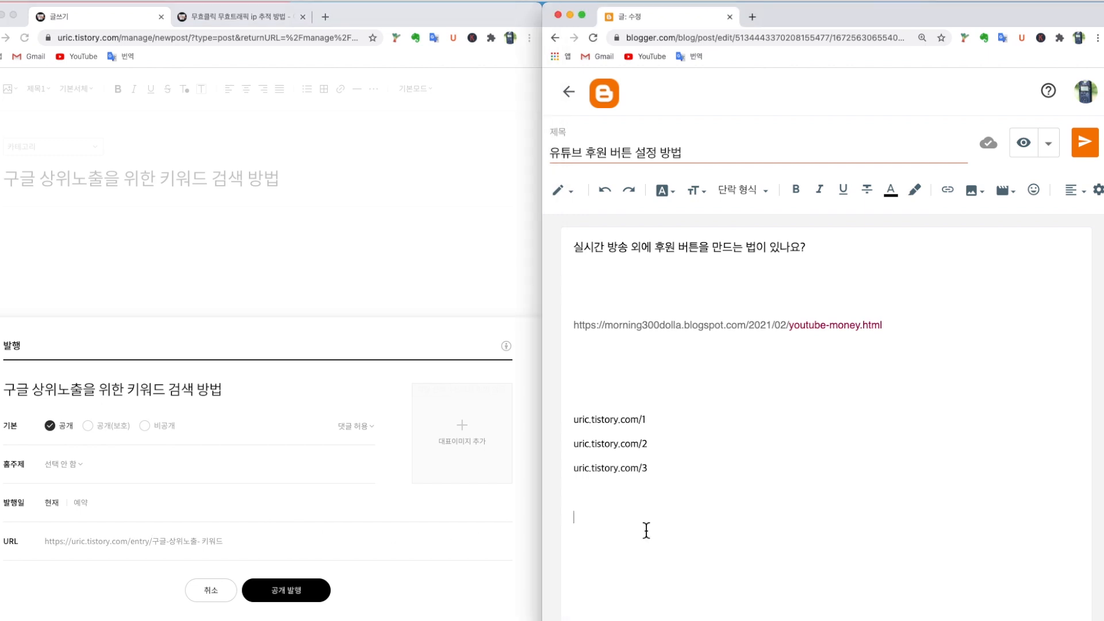
{"action": "type", "text": "구글 상위노출"}
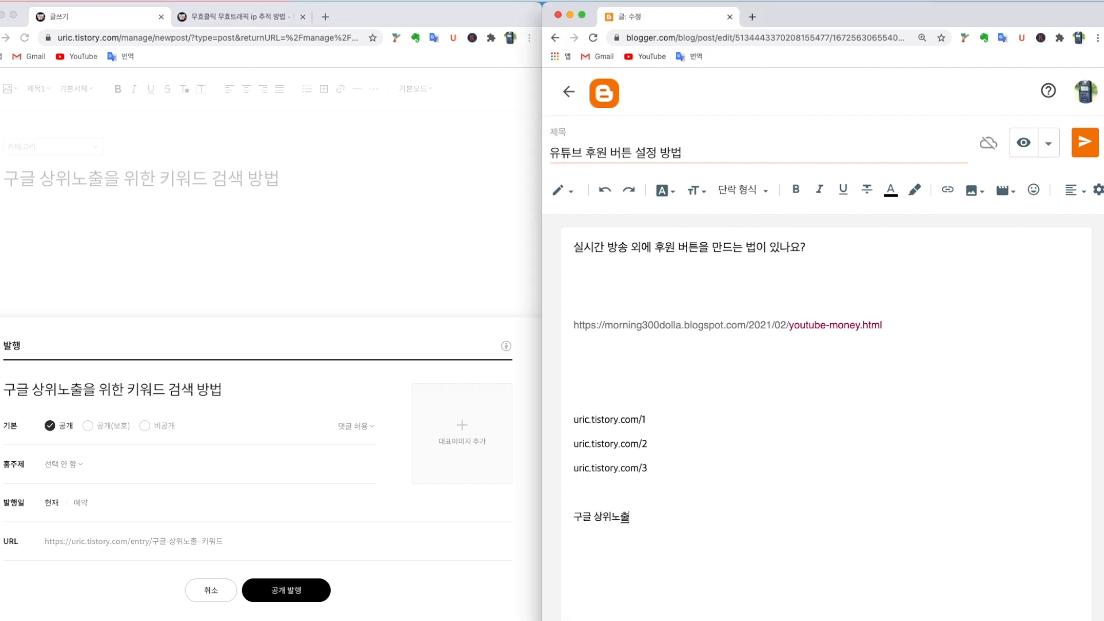
{"action": "type", "text": "을 위한 키워드 검색 방ㅂ"}
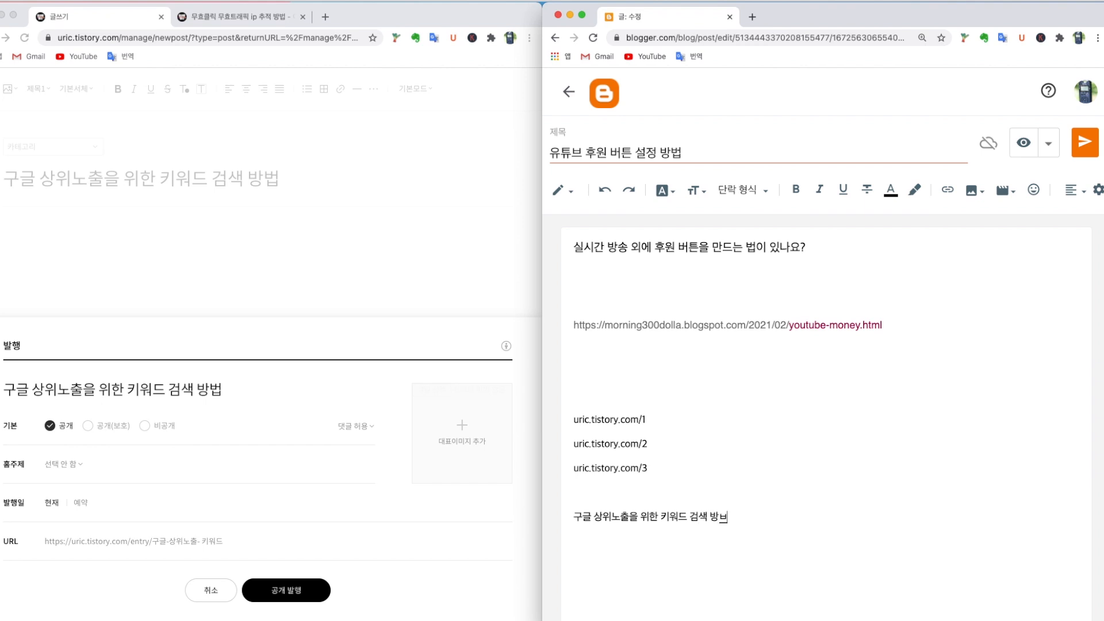
{"action": "type", "text": "ㅓㅂ"}
{"action": "key", "text": "Return"}
Enclose the filler words 을 and 위한 of the sample title in parentheses
{"action": "left_click", "coordinate": [632, 520]}
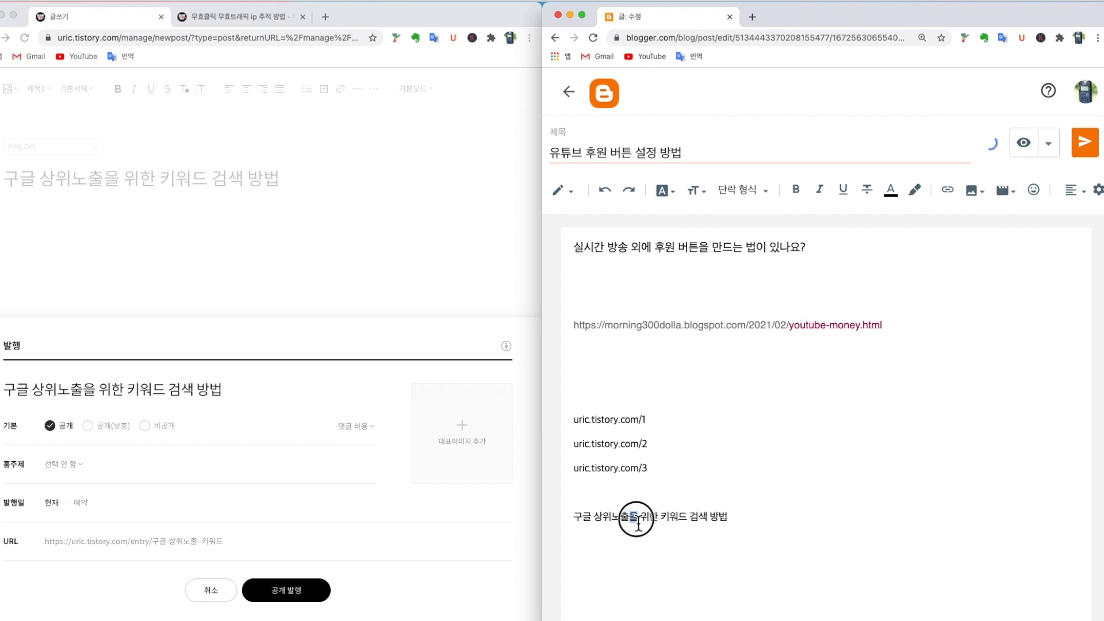
{"action": "type", "text": "("}
{"action": "key", "text": "Right"}
{"action": "type", "text": ")"}
{"action": "key", "text": "Right"}
{"action": "key", "text": "Right"}
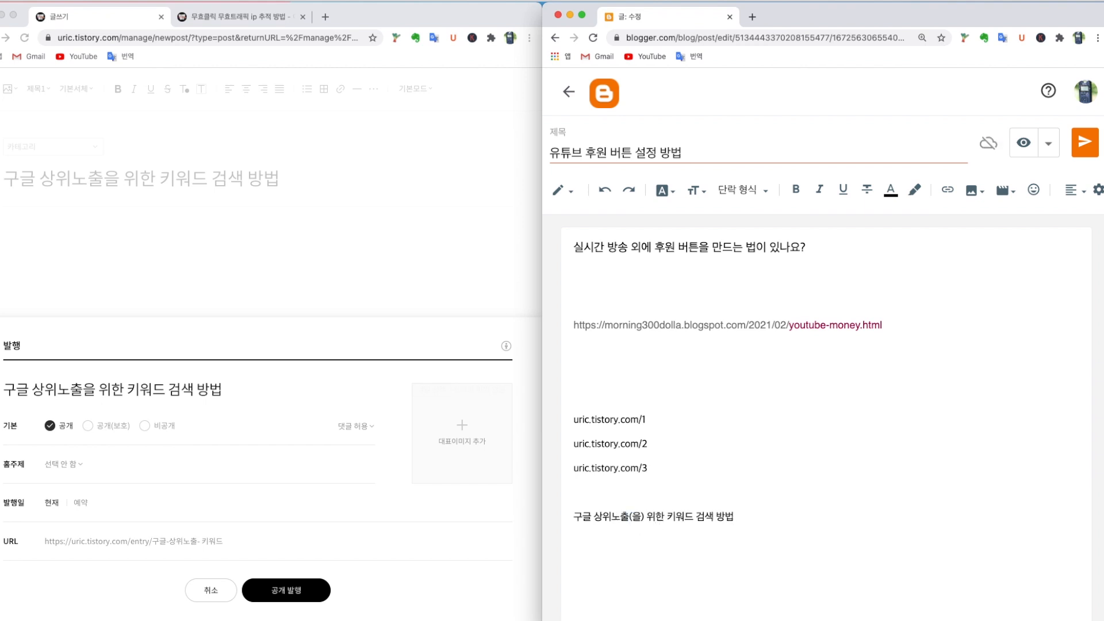
{"action": "type", "text": "("}
{"action": "key", "text": "Right"}
{"action": "key", "text": "Right"}
{"action": "type", "text": ")"}
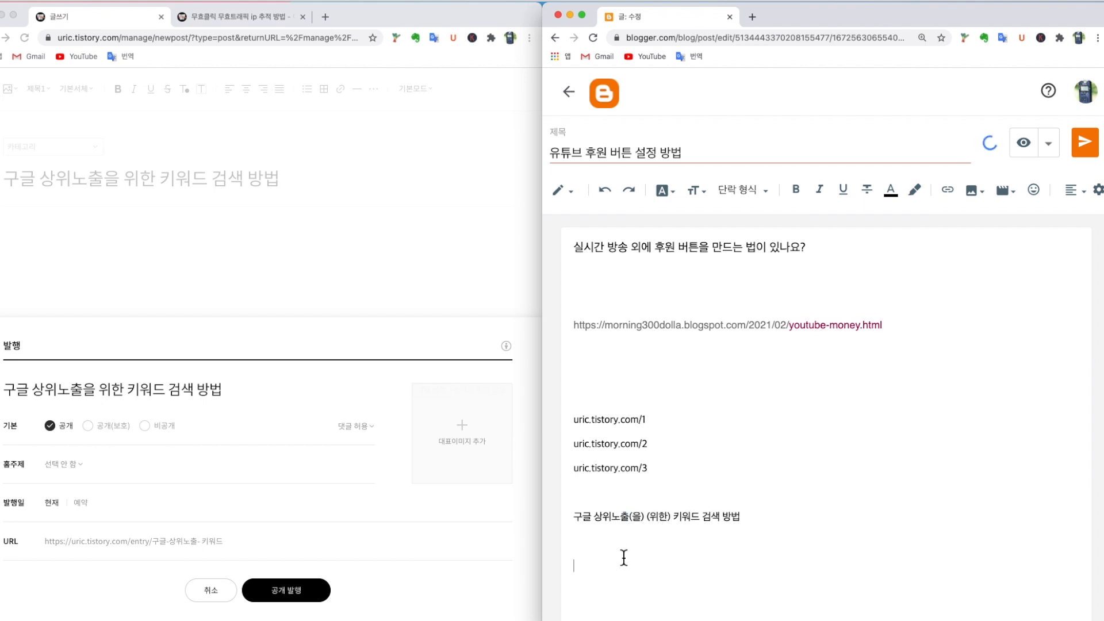
Enter the hyphenated keyword address 구글-상위노출-키워드-검색-방법 below the sample title and highlight it
{"action": "left_click", "coordinate": [584, 556]}
{"action": "type", "text": "구글-상위노출"}
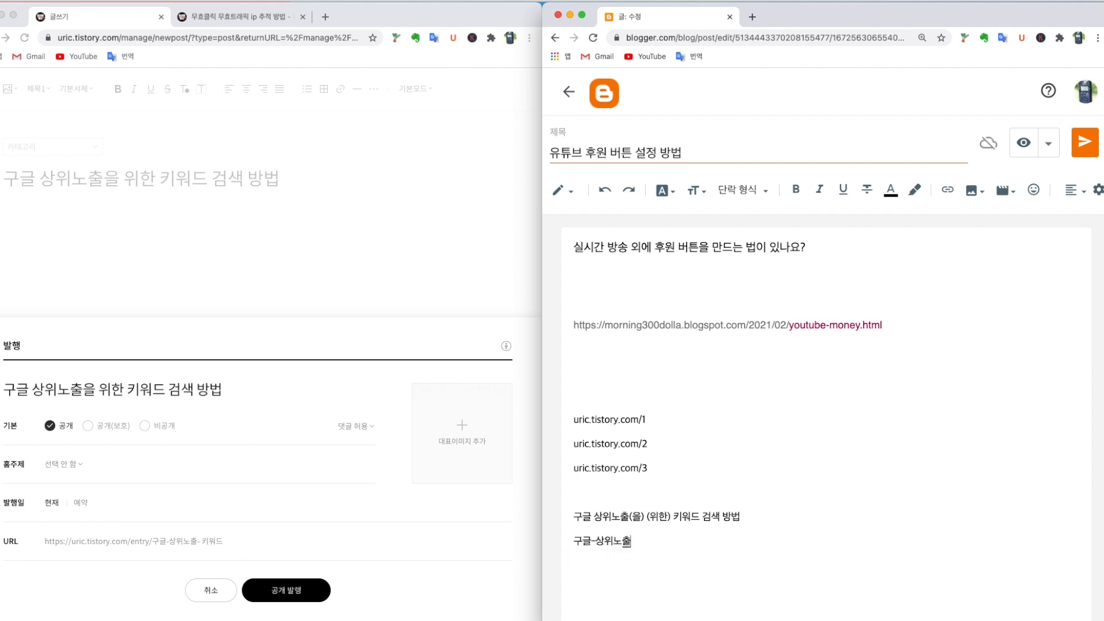
{"action": "type", "text": "-키워드-검ㅅ색-방법"}
{"action": "left_click_drag", "start_coordinate": [728, 546], "coordinate": [572, 549]}
{"action": "left_click", "coordinate": [722, 556]}
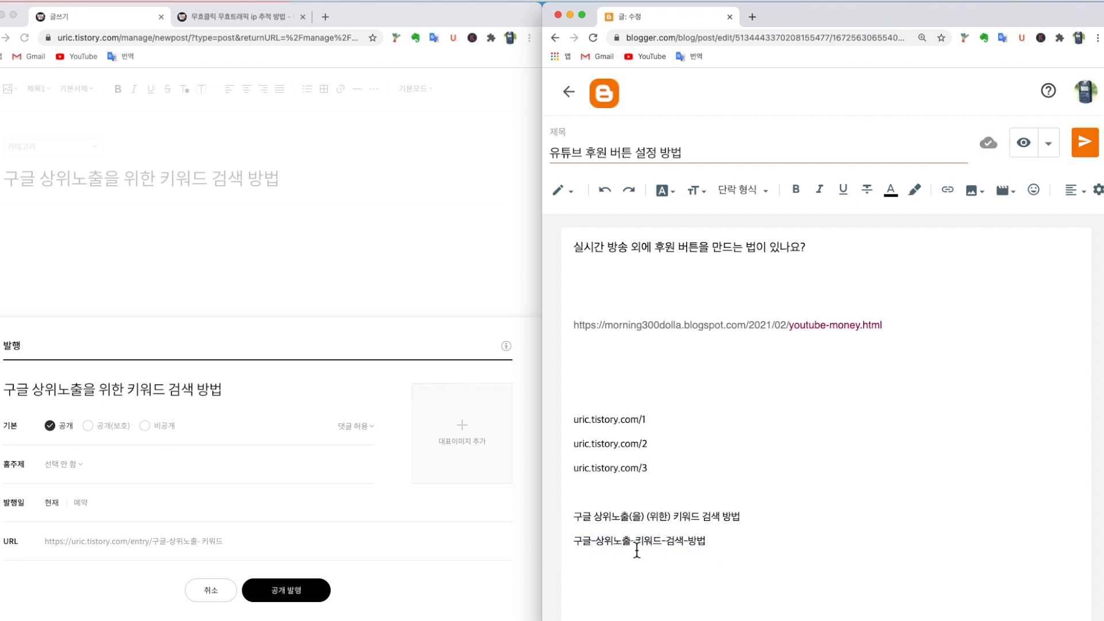
Highlight the uric.tistory.com/1 example and its domain part to compare it with the hyphenated keyword address
{"action": "left_click", "coordinate": [580, 541]}
{"action": "left_click", "coordinate": [697, 535]}
{"action": "left_click", "coordinate": [575, 422]}
{"action": "left_click_drag", "start_coordinate": [576, 421], "coordinate": [673, 424]}
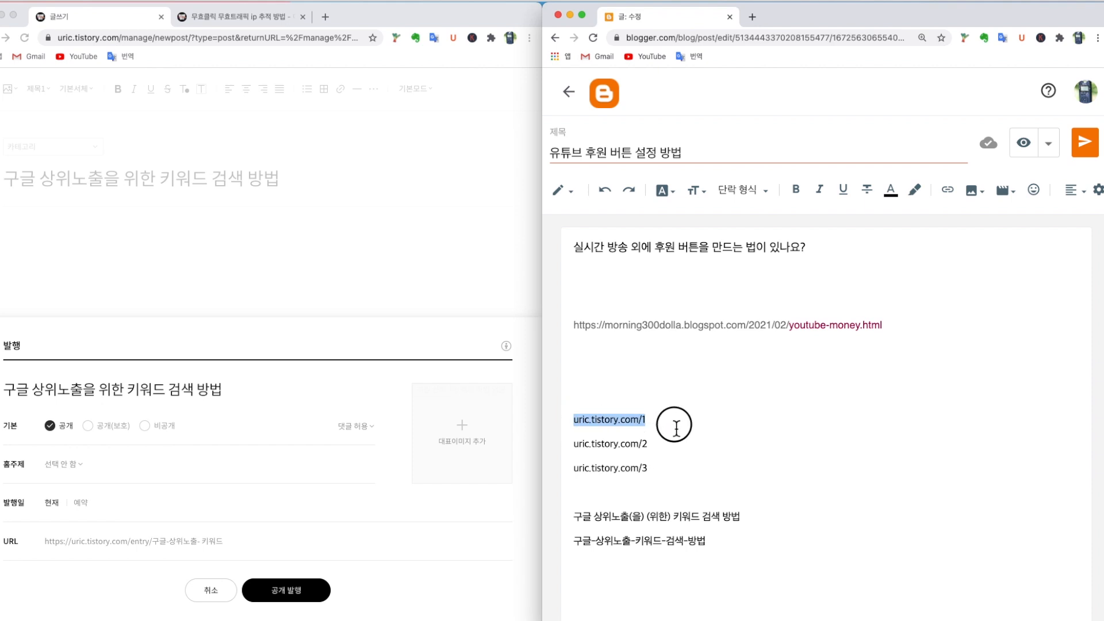
{"action": "left_click", "coordinate": [643, 423]}
{"action": "left_click", "coordinate": [574, 419]}
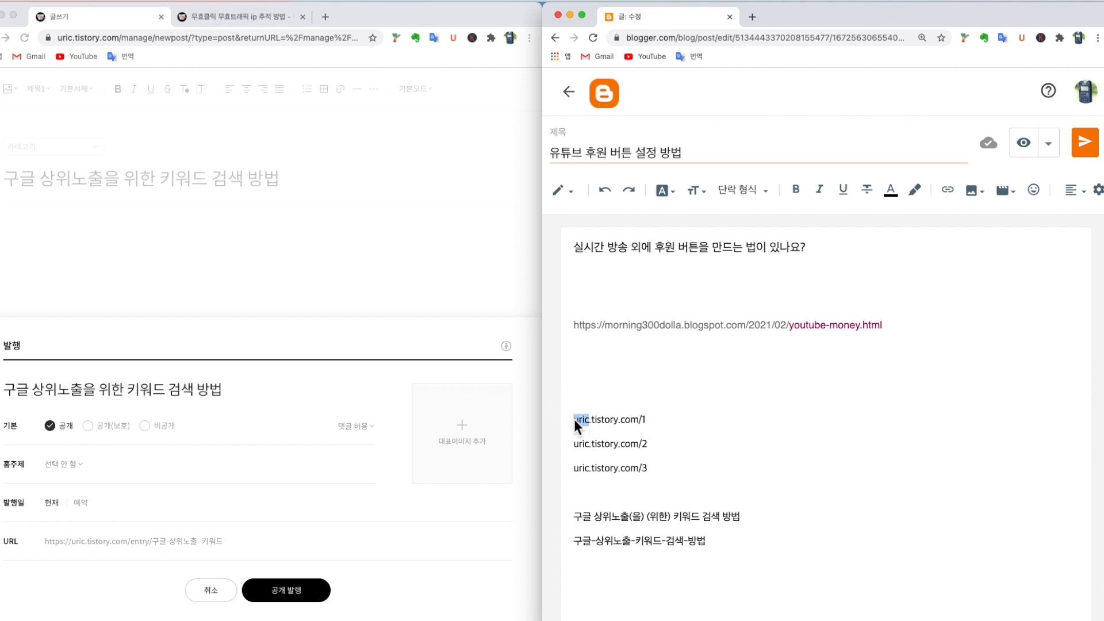
{"action": "left_click", "coordinate": [615, 423]}
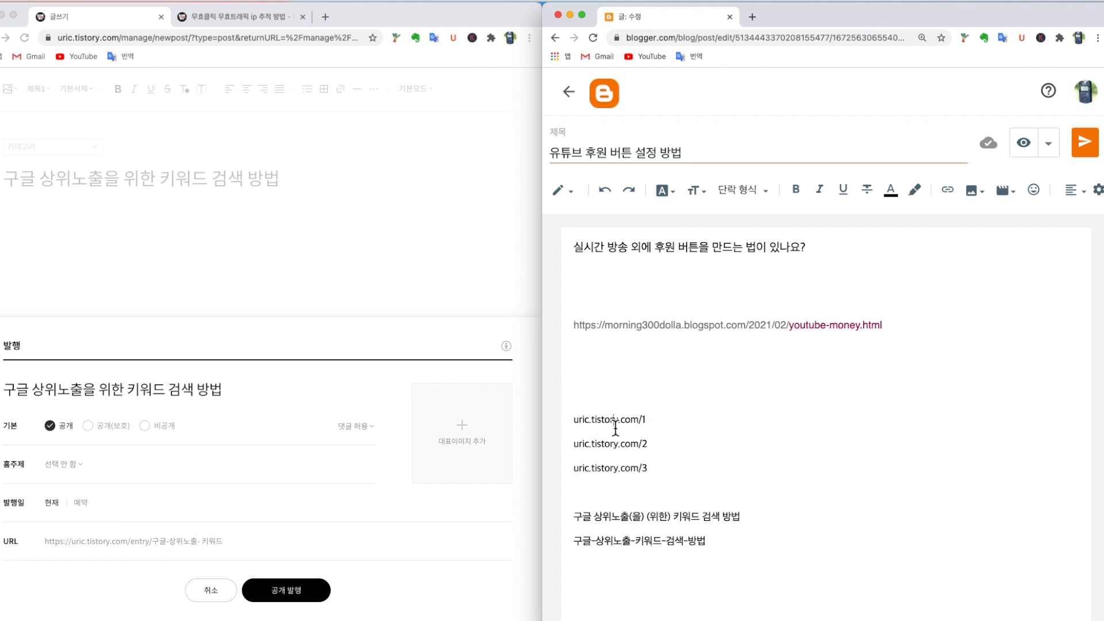
Enter the long domain example uricuricuricuricuricuric.tistory.com/ on the line above uric.tistory.com/1
{"action": "left_click", "coordinate": [592, 402]}
{"action": "left_click", "coordinate": [580, 418]}
{"action": "type", "text": "uricuricuricuricuricuric.tistory.com/"}
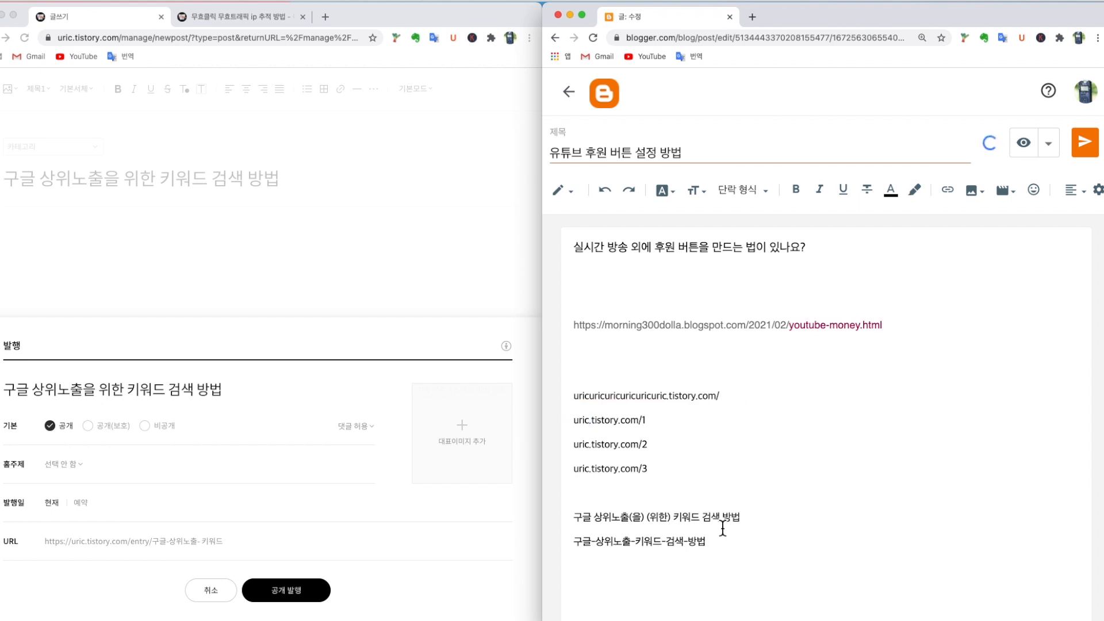
Copy 구글-상위노출-키워드-검색-방법 onto the end of the long domain example and in place of the 1 in uric.tistory.com/1
{"action": "left_click", "coordinate": [604, 535]}
{"action": "left_click_drag", "start_coordinate": [711, 541], "coordinate": [568, 543]}
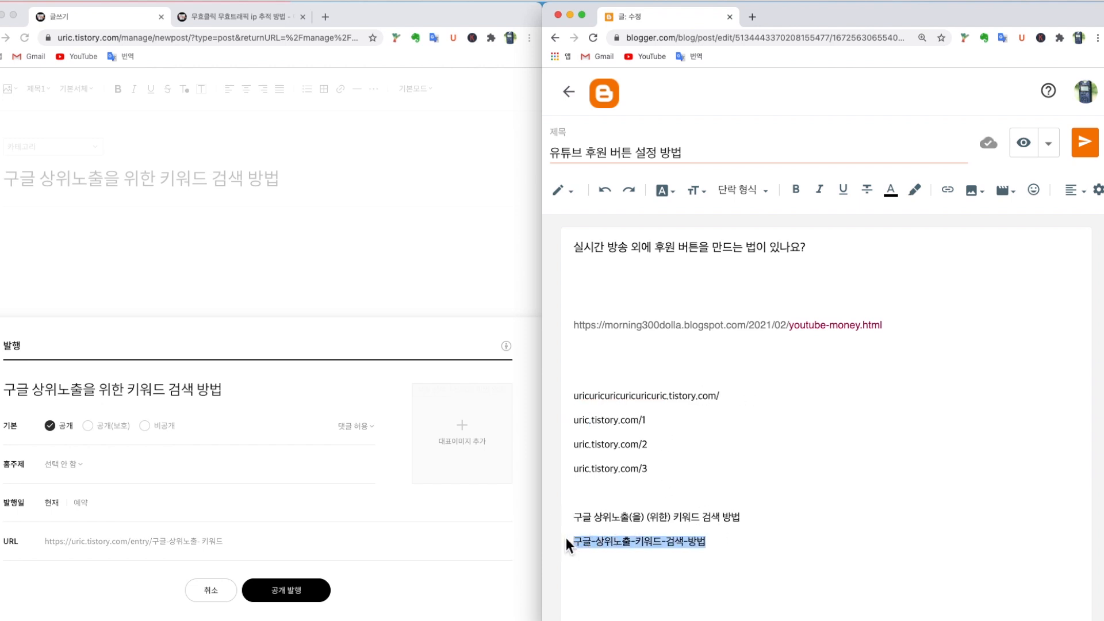
{"action": "key", "text": "super+c"}
{"action": "left_click", "coordinate": [738, 395]}
{"action": "key", "text": "super+v"}
{"action": "left_click", "coordinate": [672, 421]}
{"action": "key", "text": "BackSpace"}
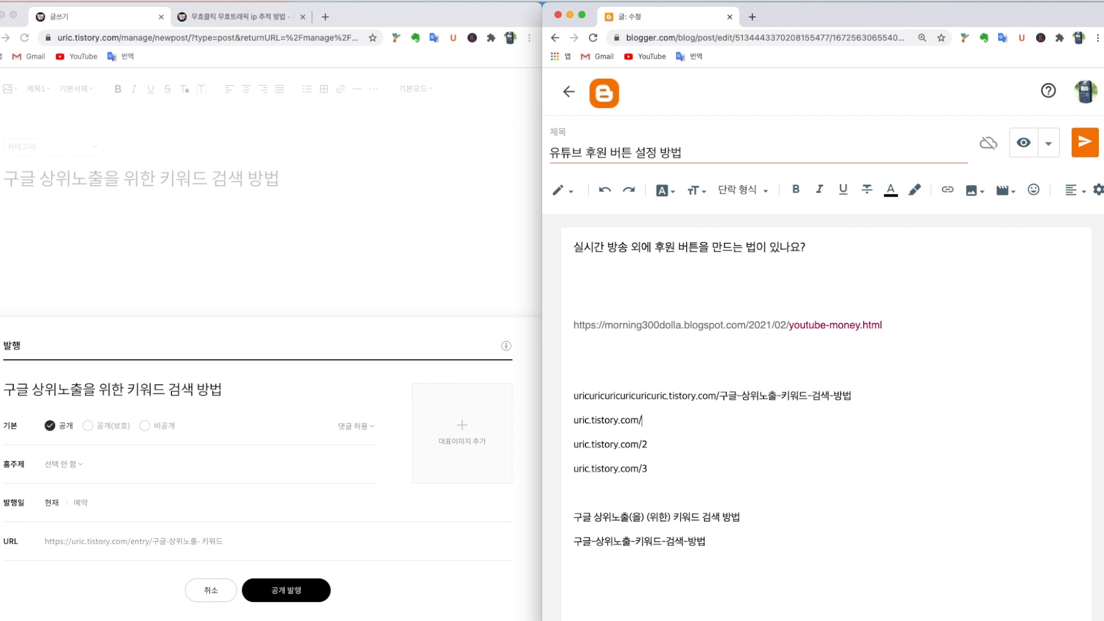
{"action": "key", "text": "super+v"}
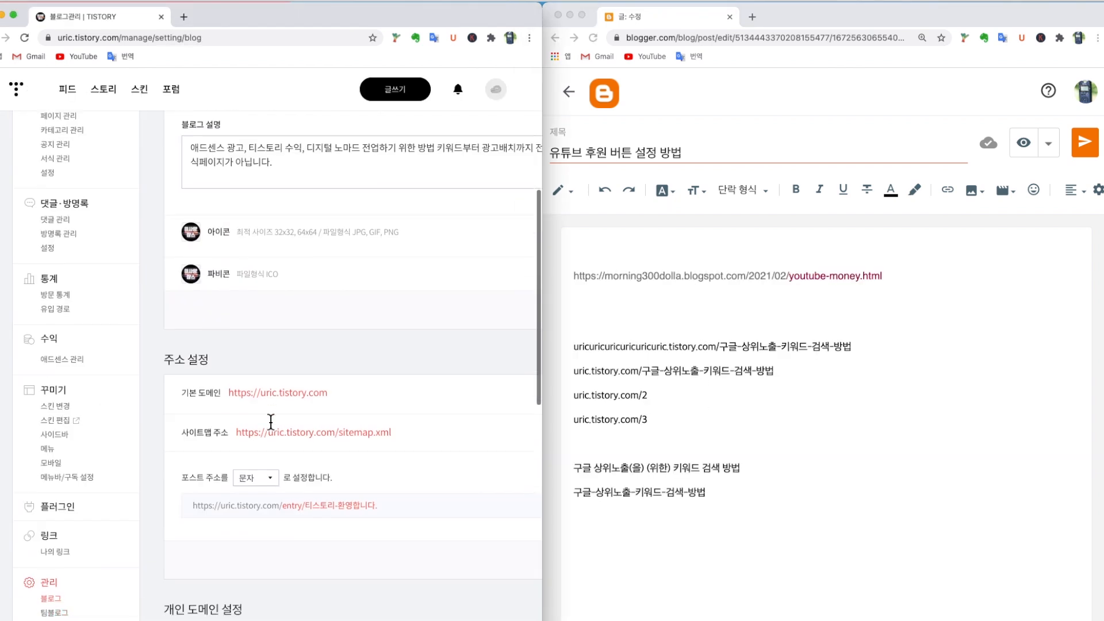
Return to the Tistory blog management page and open the post address format options in the address settings
{"action": "scroll", "coordinate": [270, 427], "scroll_direction": "down", "scroll_amount": 3}
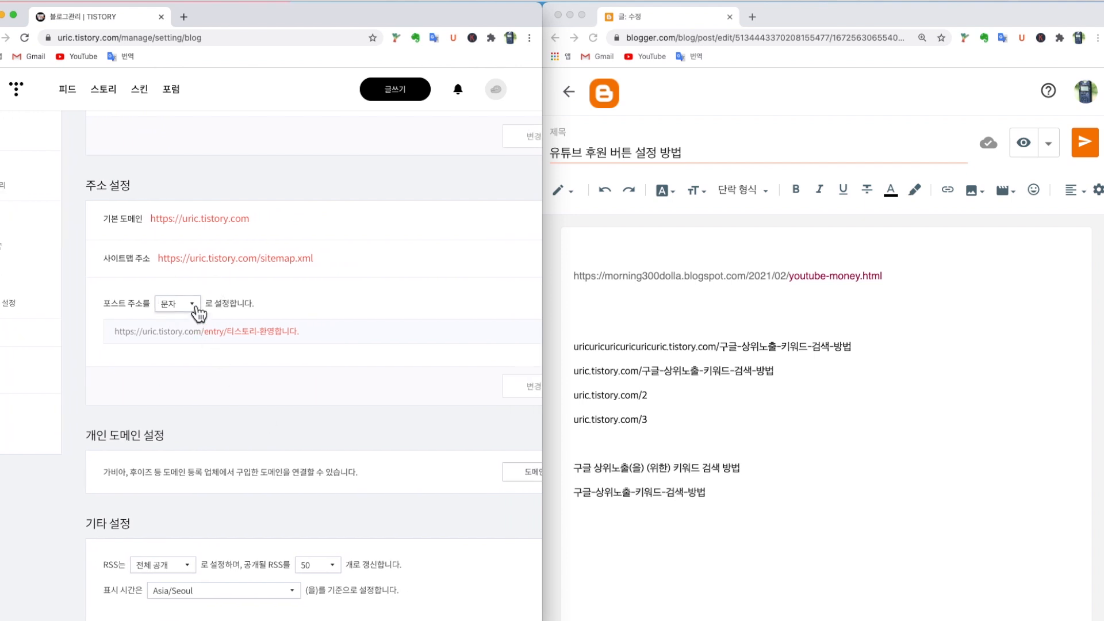
{"action": "left_click", "coordinate": [194, 305]}
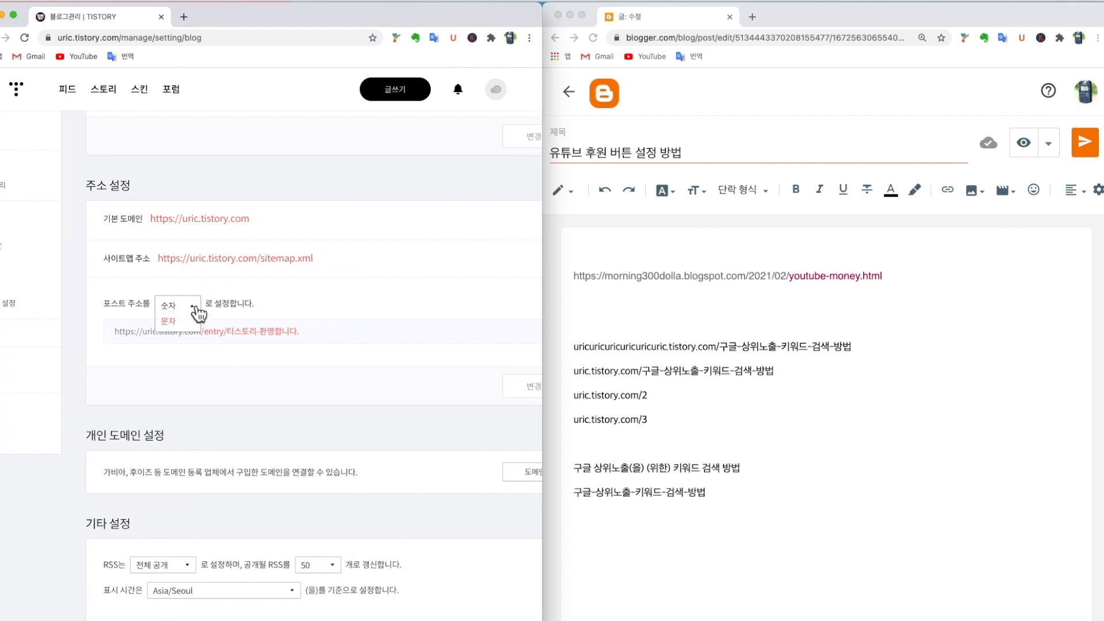